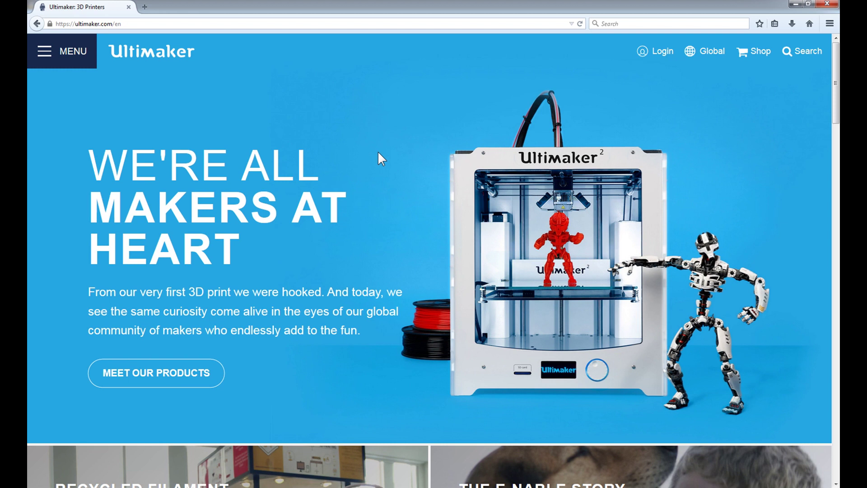
Open the Cura Software page among the products on the Ultimaker website.
left_click_drag(76, 24, 112, 24)
left_click(182, 23)
left_click(58, 59)
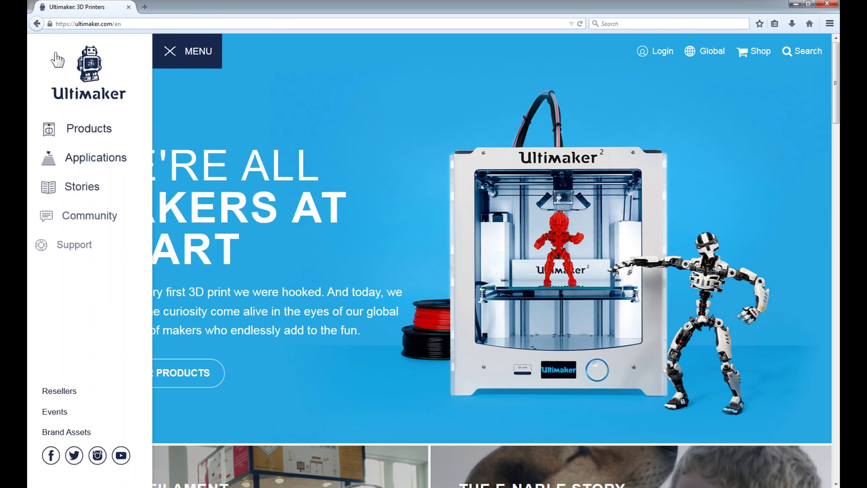
left_click(93, 130)
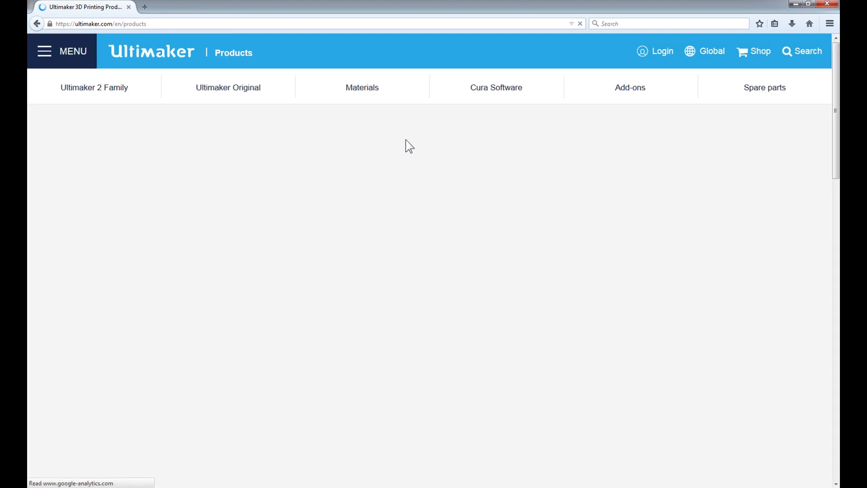
left_click(497, 107)
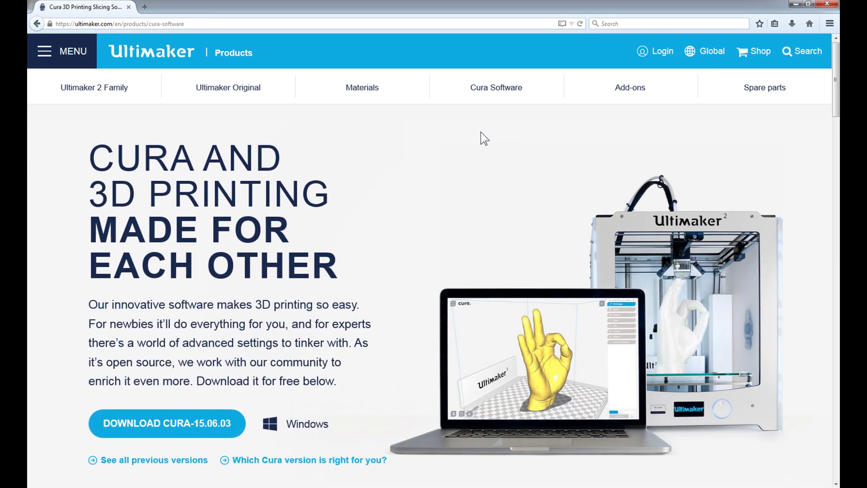
Open the list of all previous Cura versions and request the Windows download of version 15.04.2.
scroll(173, 385, "down", 3)
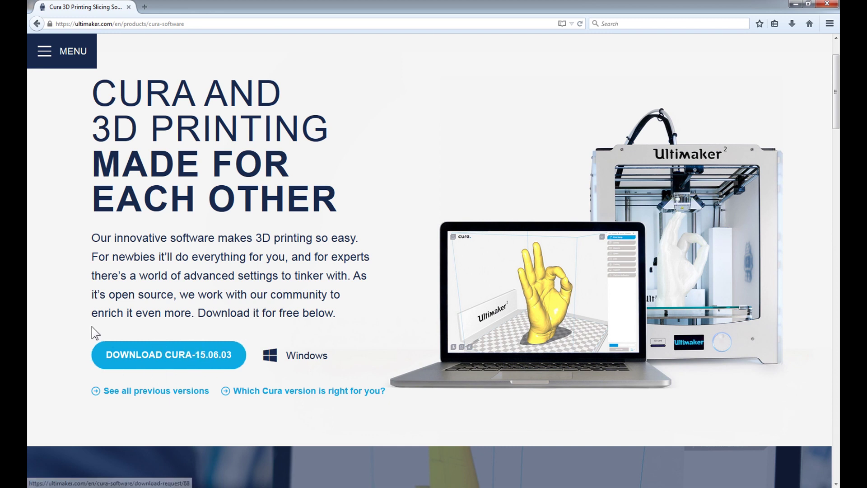
left_click(161, 396)
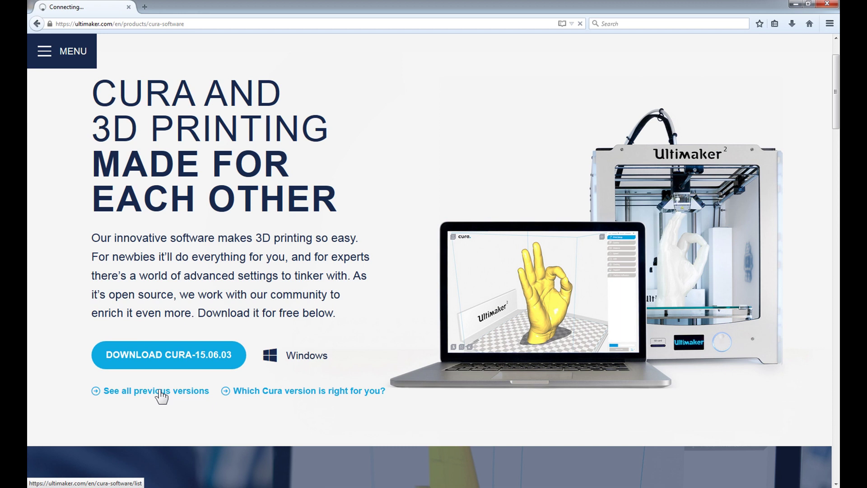
scroll(251, 368, "down", 3)
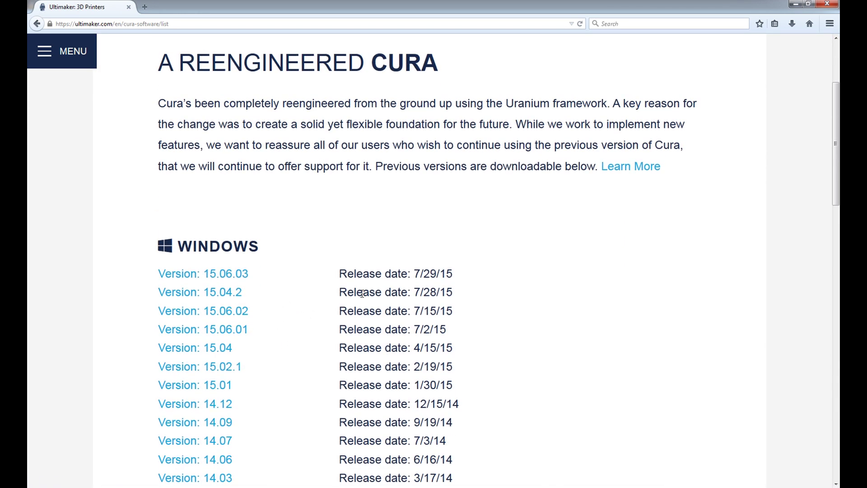
left_click_drag(347, 291, 434, 296)
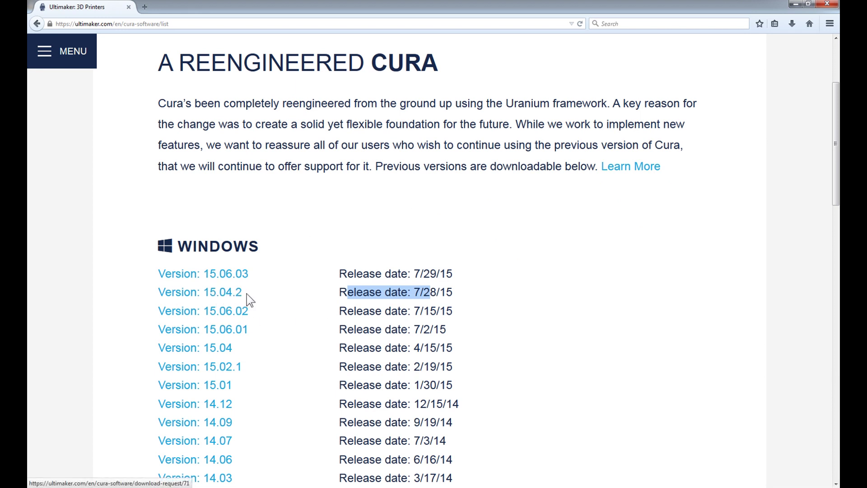
left_click(223, 293)
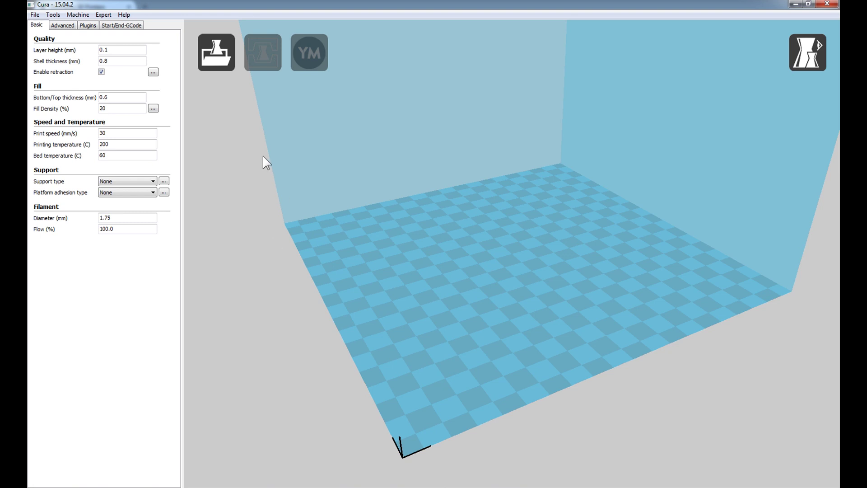
In Cura, add a new machine of type Other with the Prusa Mendel i3 profile and finish the wizard.
left_click(79, 15)
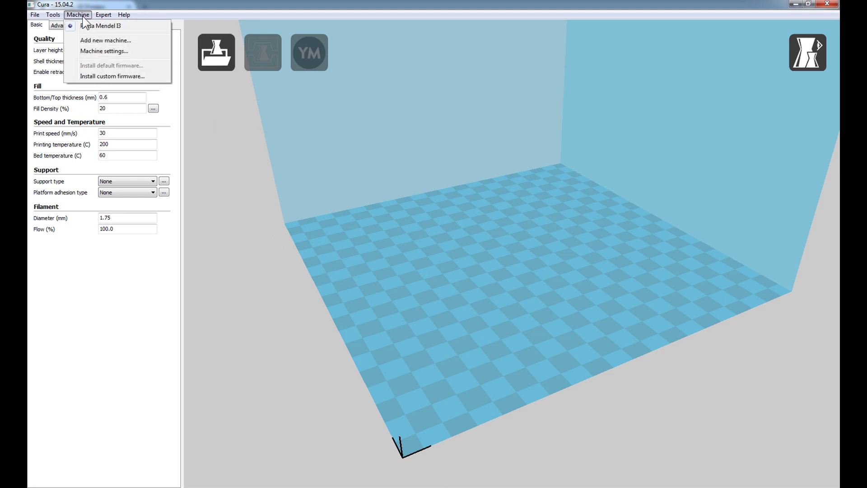
left_click(151, 41)
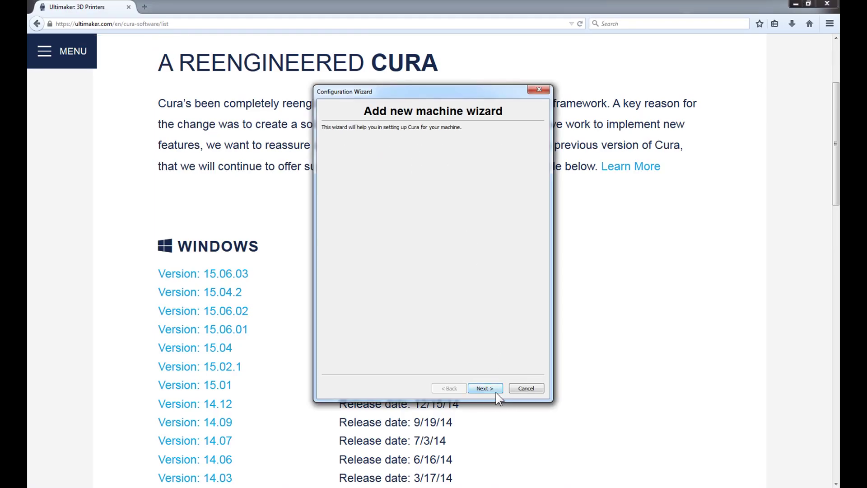
left_click(484, 389)
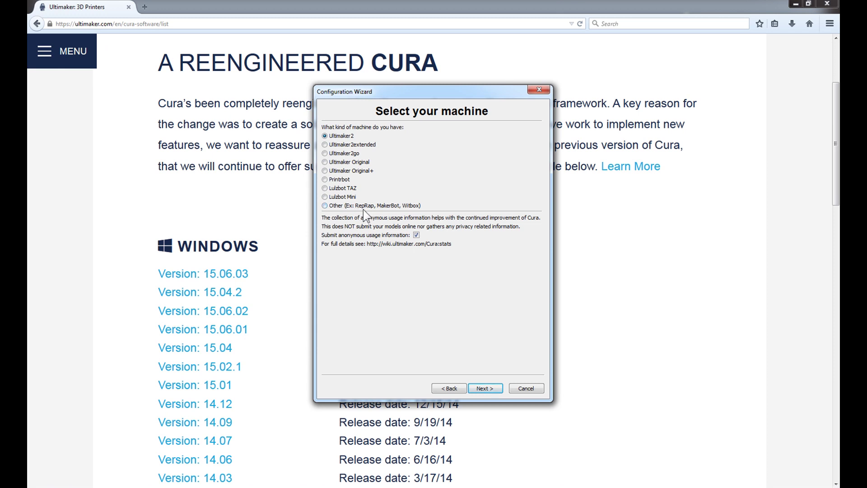
left_click(327, 206)
left_click(486, 388)
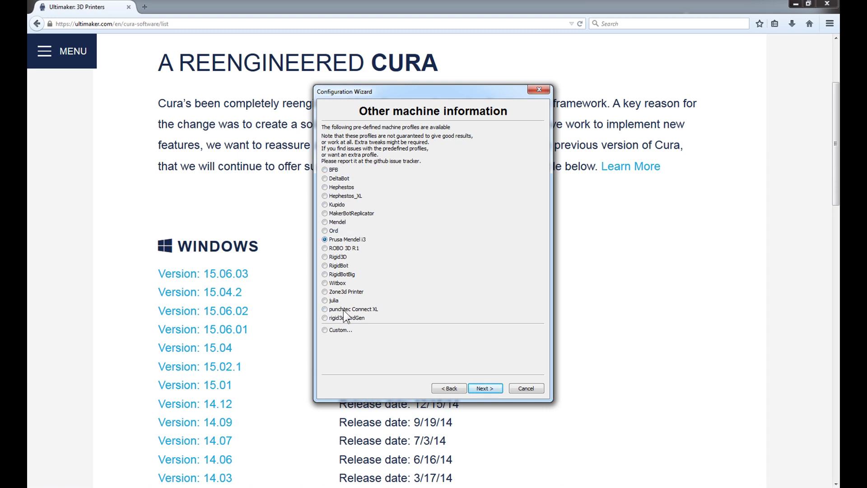
left_click(485, 389)
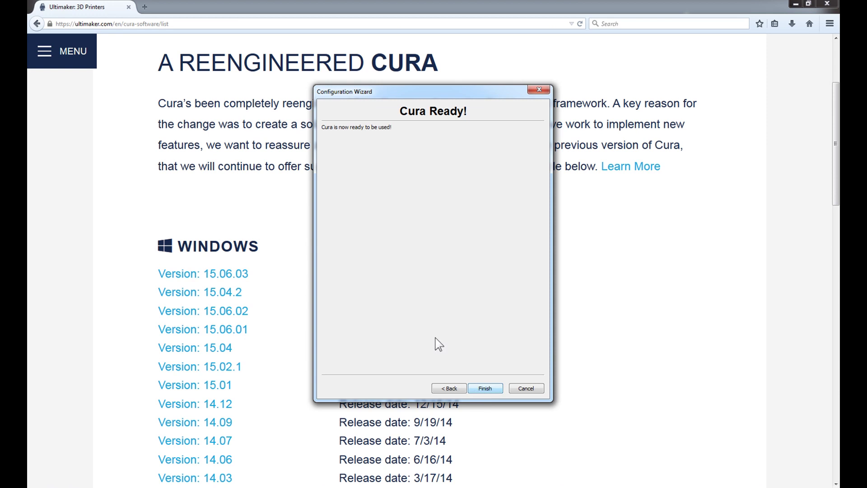
left_click(497, 388)
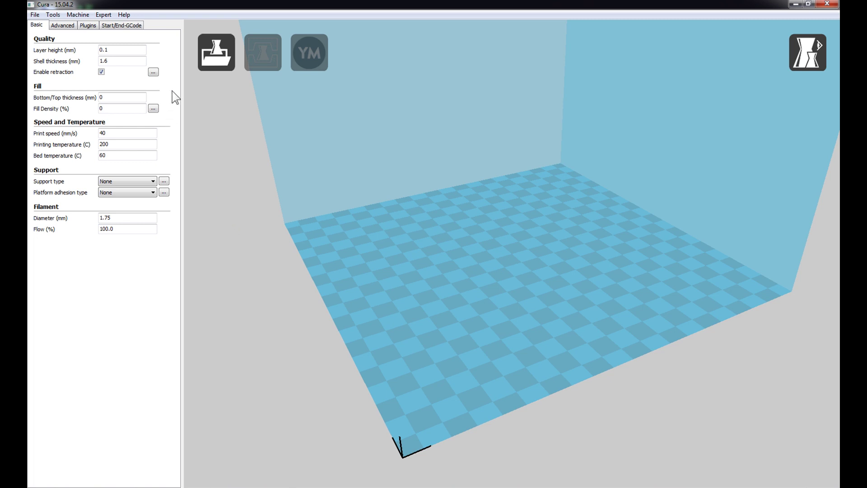
Review the maximum width, depth and height in the Prusa Mendel I3 machine settings and accept them.
left_click(78, 15)
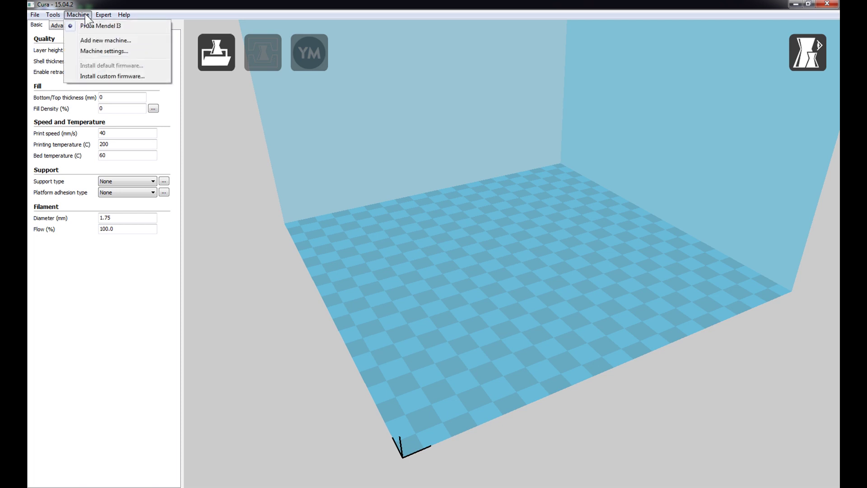
left_click(137, 52)
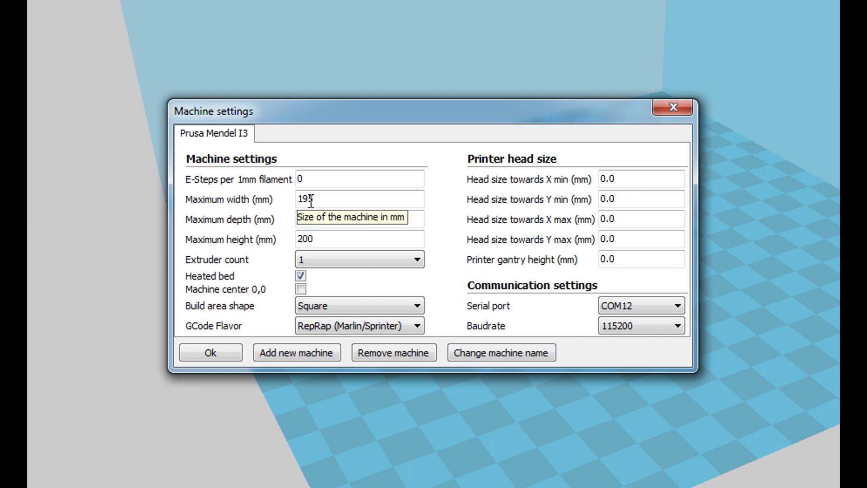
double_click(341, 198)
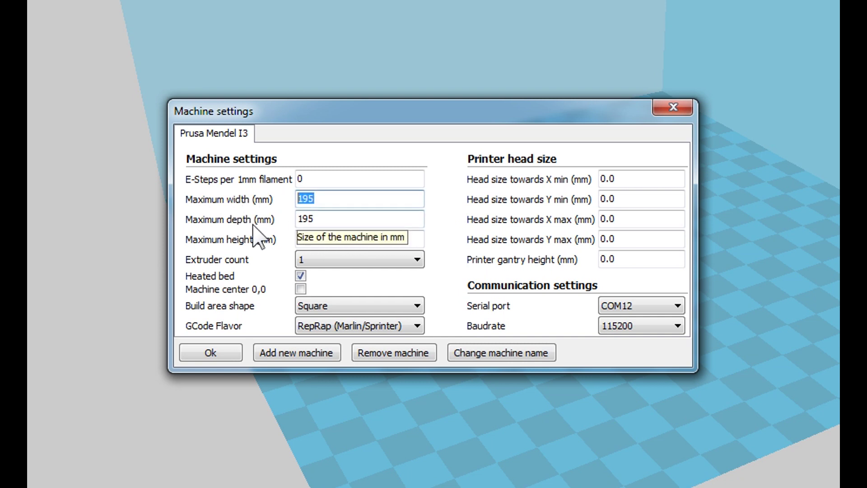
double_click(345, 221)
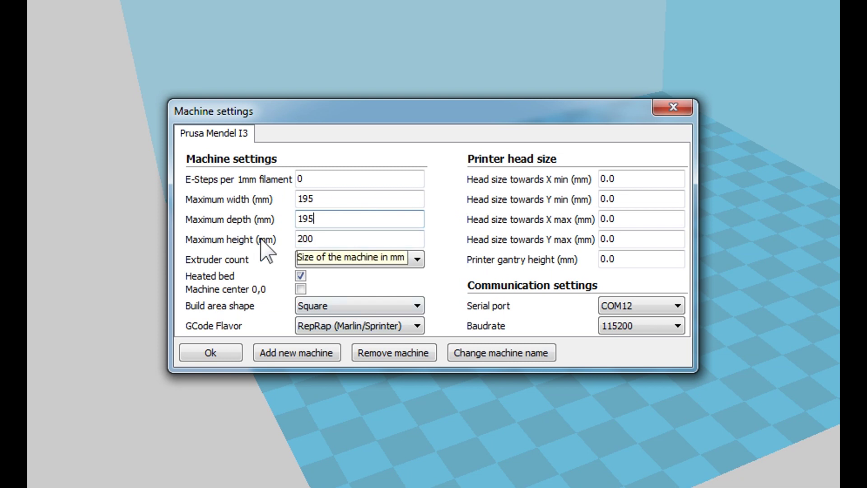
double_click(341, 239)
left_click(341, 240)
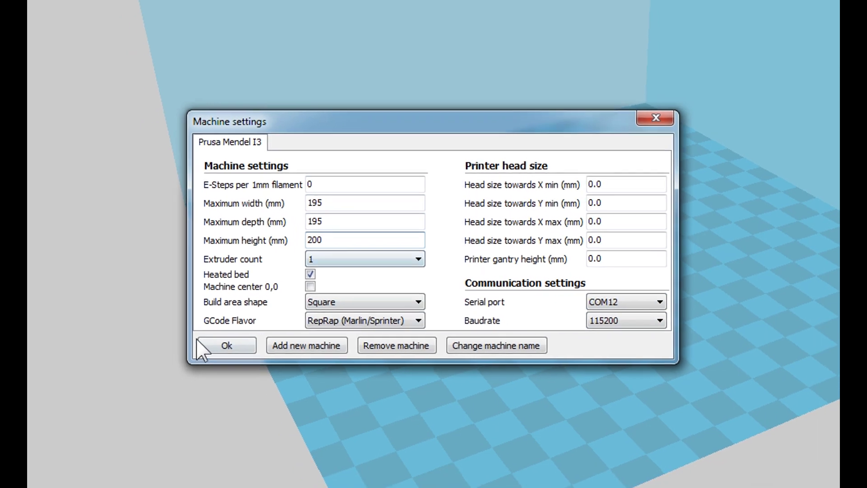
left_click(223, 346)
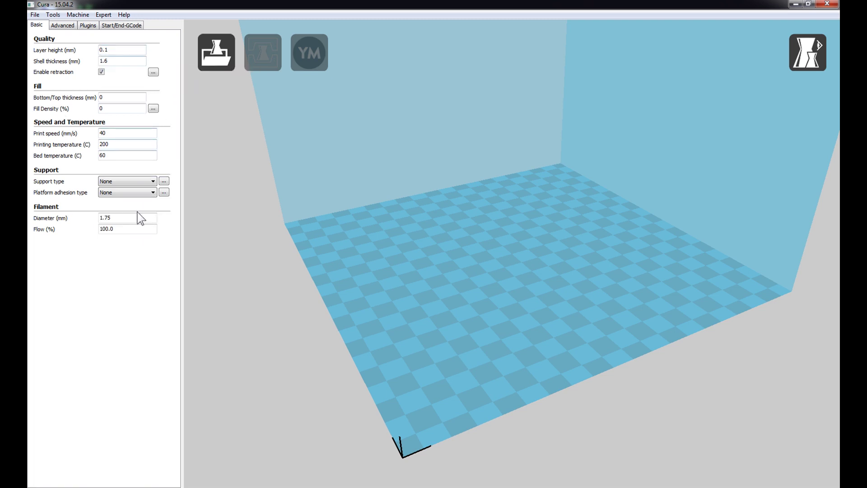
Switch the slicer to full settings mode.
left_click(104, 15)
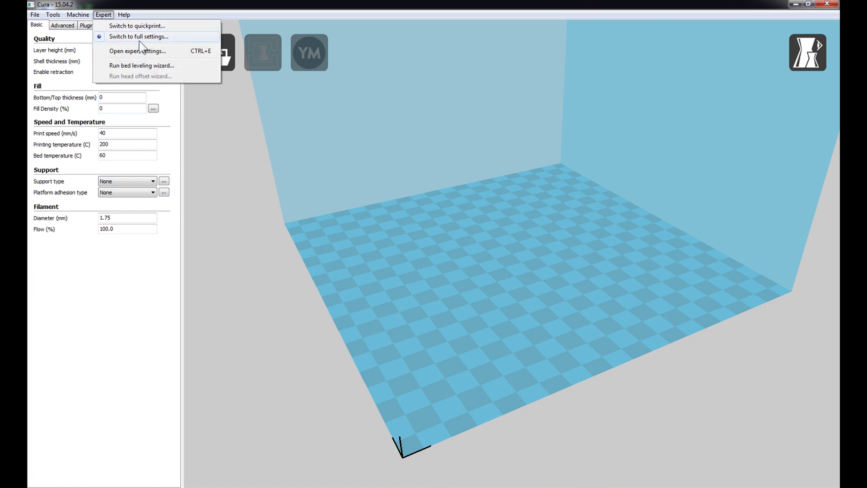
left_click(180, 38)
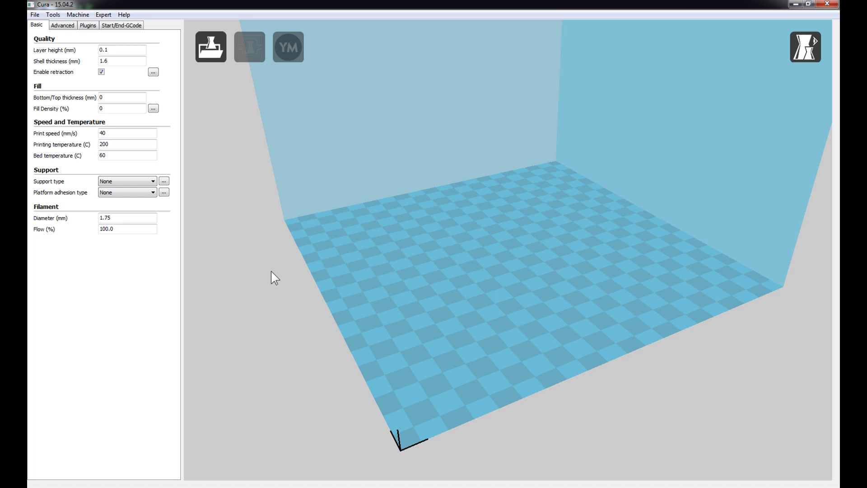
Load the model batmanbust.stl from the Batman folder onto the build platform.
left_click(208, 52)
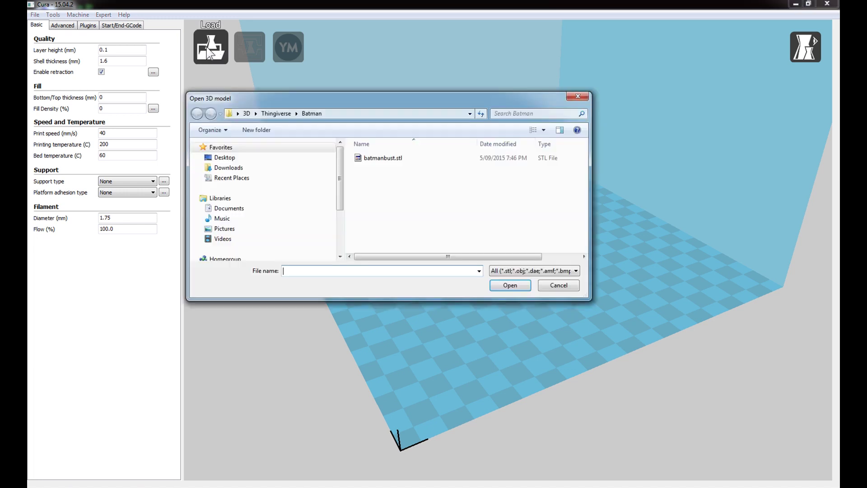
left_click(391, 160)
left_click(510, 286)
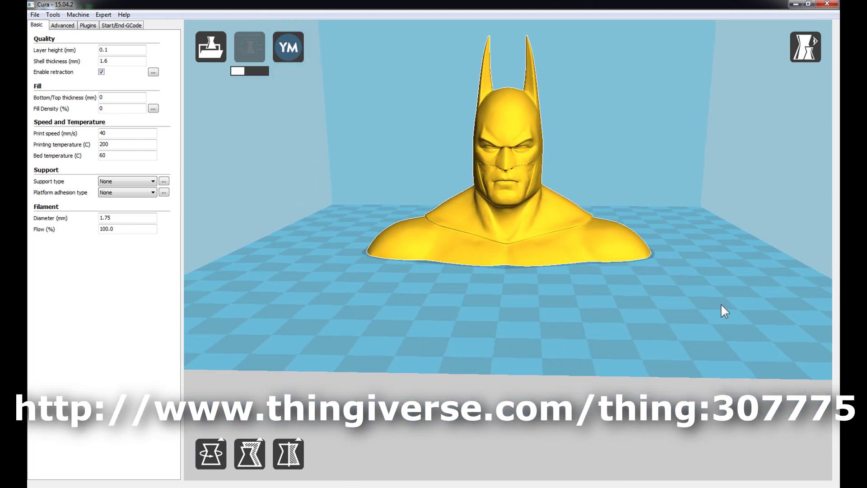
Examine the Batman bust on the build platform from several angles, both close up and from farther away.
right_click_drag(743, 274, 711, 288)
right_click_drag(681, 321, 631, 345)
right_click_drag(449, 363, 486, 405)
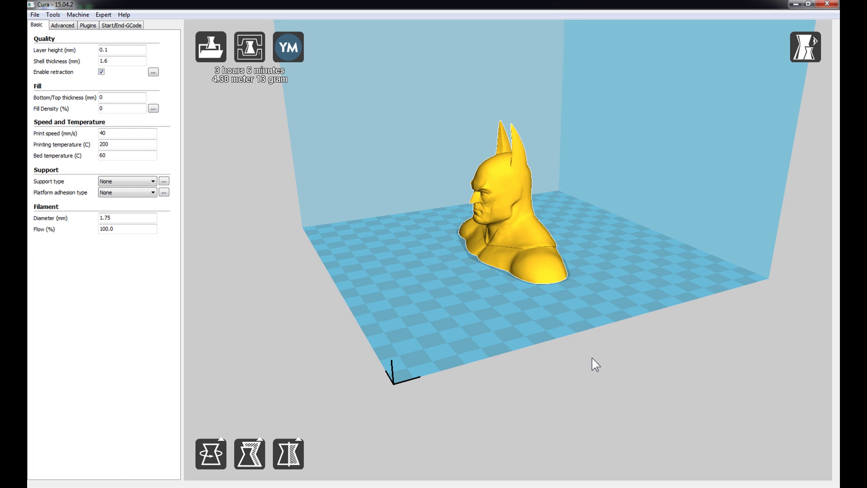
right_click_drag(401, 278, 551, 210)
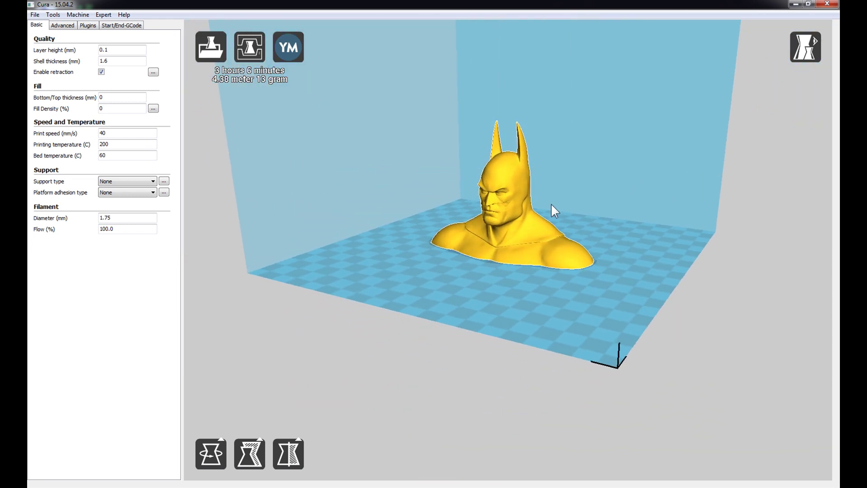
scroll(574, 203, "up", 5)
scroll(579, 199, "up", 2)
scroll(579, 201, "down", 8)
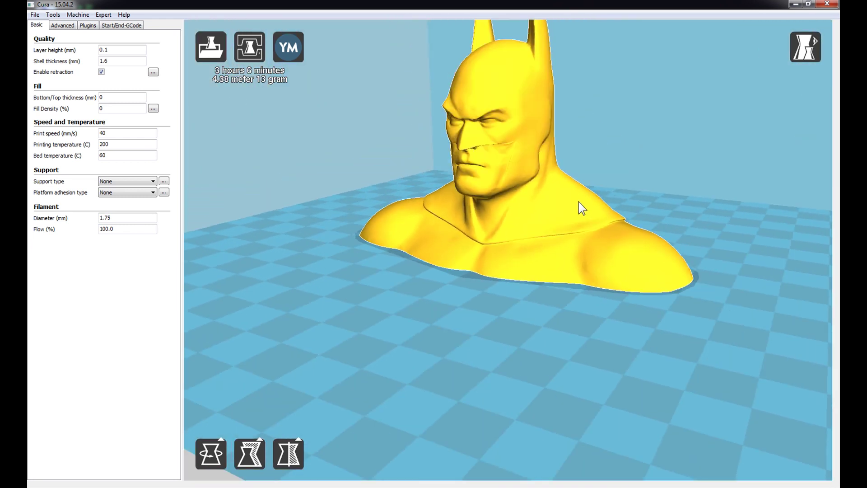
right_click_drag(636, 255, 524, 231)
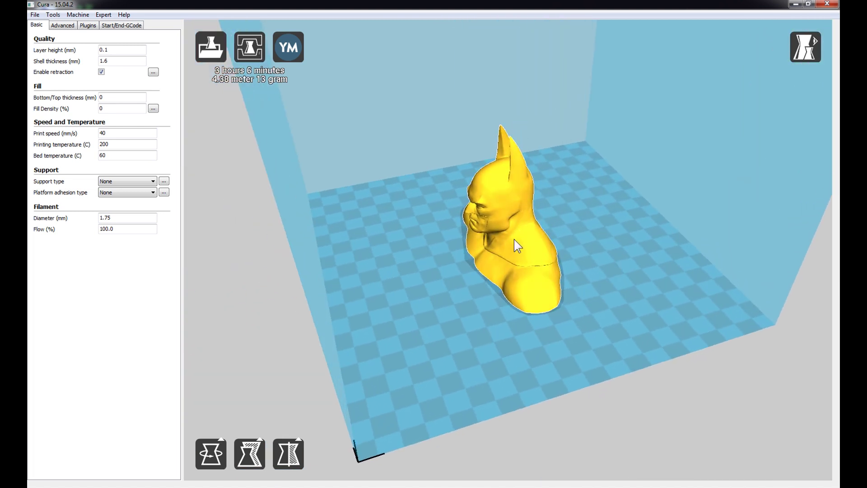
Move the Batman bust a short distance across the build platform and rotate it about its vertical axis.
left_click_drag(516, 239, 527, 281)
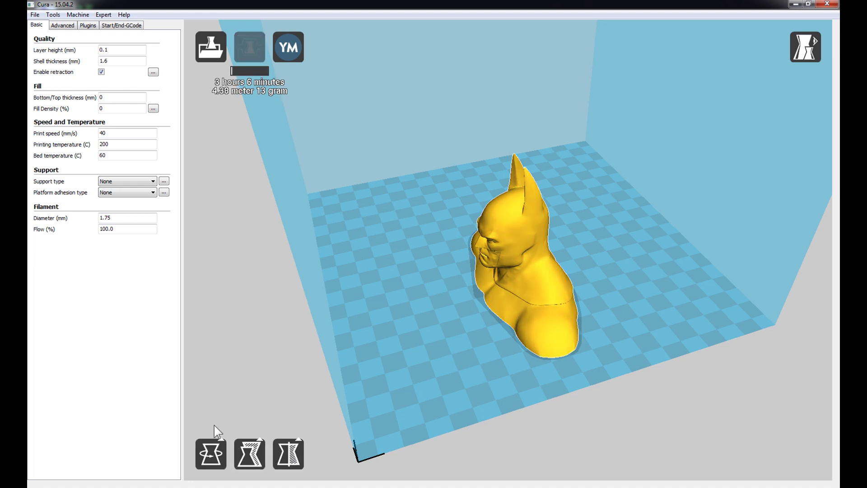
left_click(215, 459)
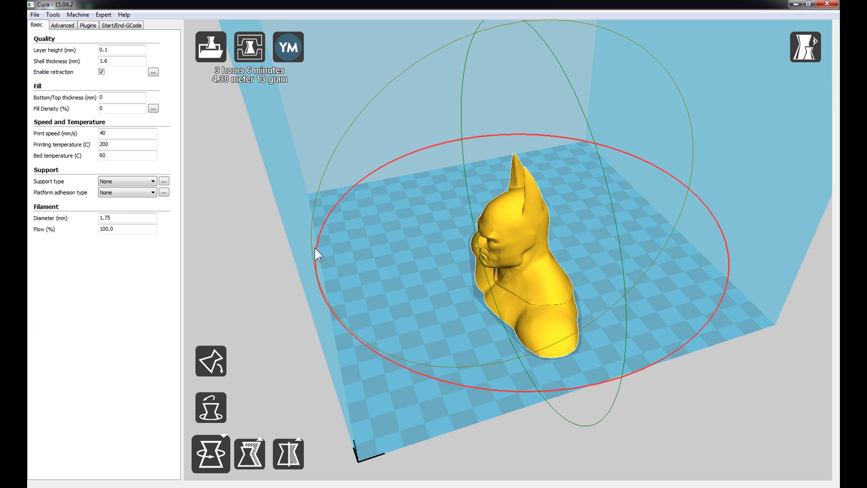
left_click_drag(314, 247, 539, 354)
scroll(722, 430, "down", 3)
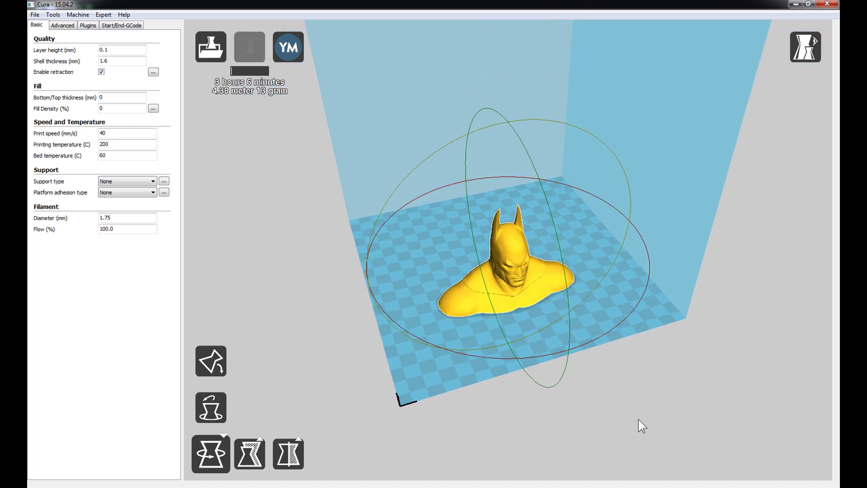
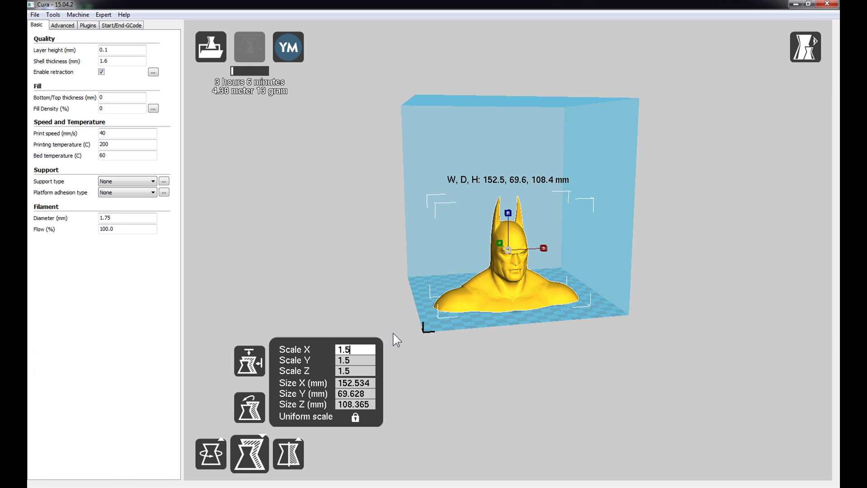
Try a uniform scale of 0.5 on the Batman bust and settle on 0.75.
type("0.")
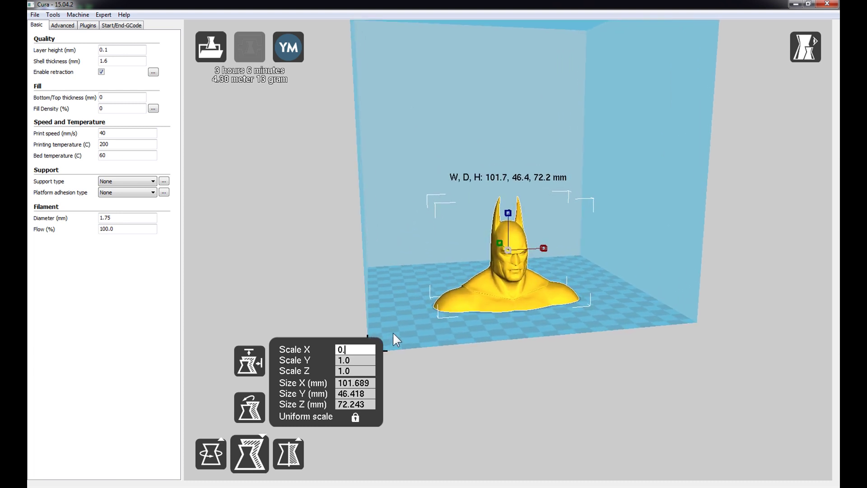
type("5")
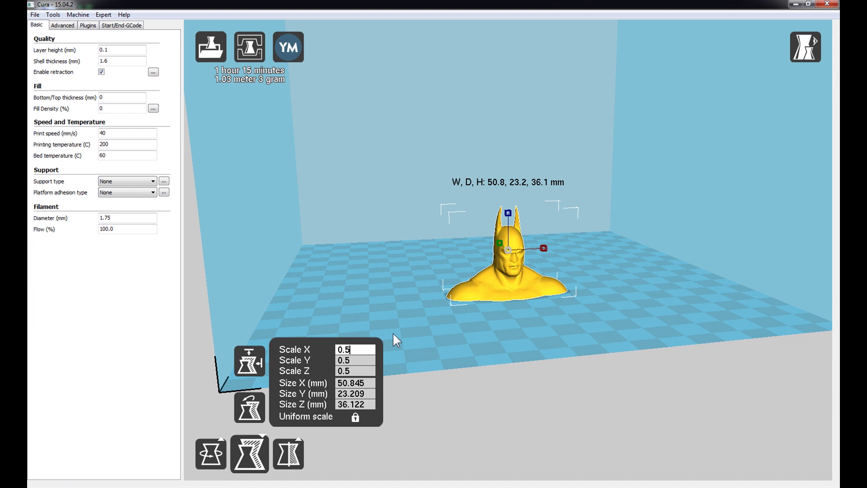
key("BackSpace")
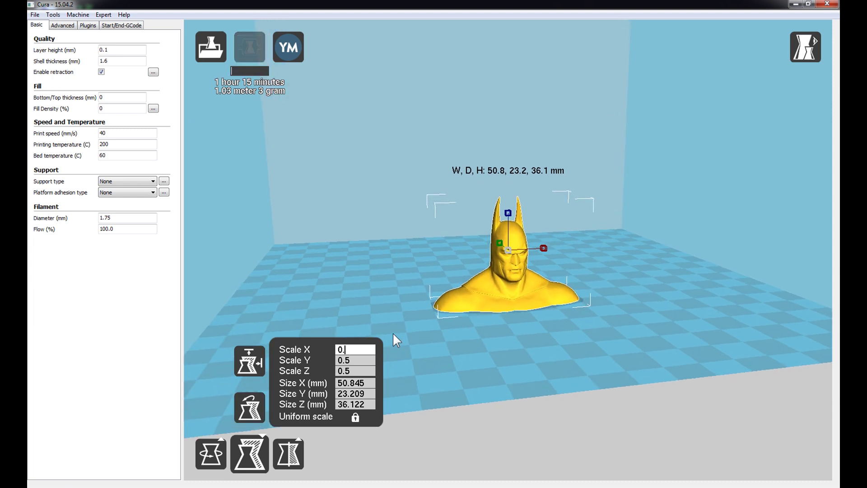
type("75")
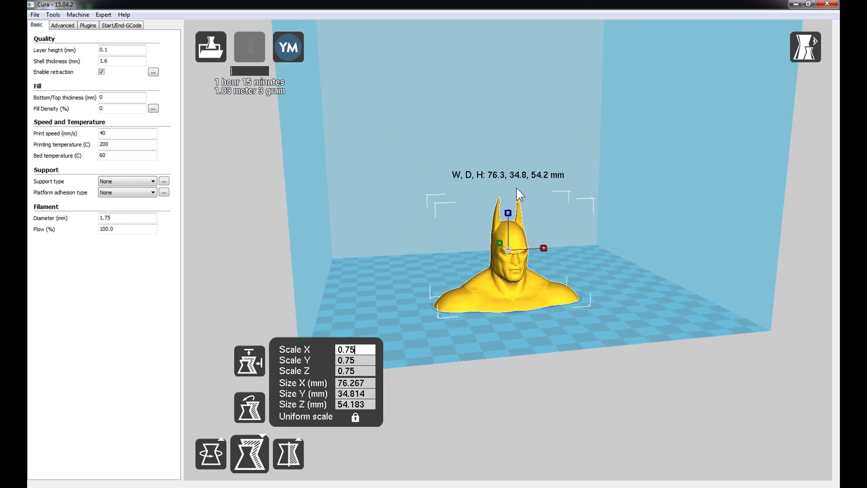
left_click(332, 447)
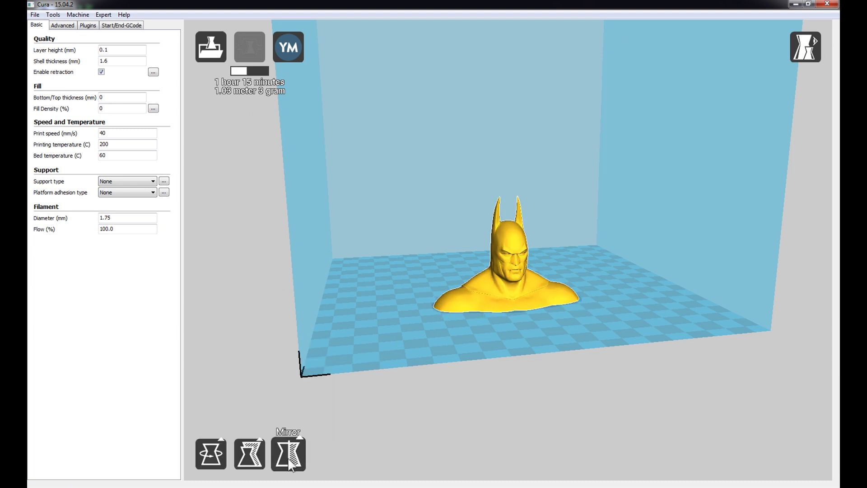
Mirror the Batman bust along Z and back, and along Y and back.
left_click(286, 463)
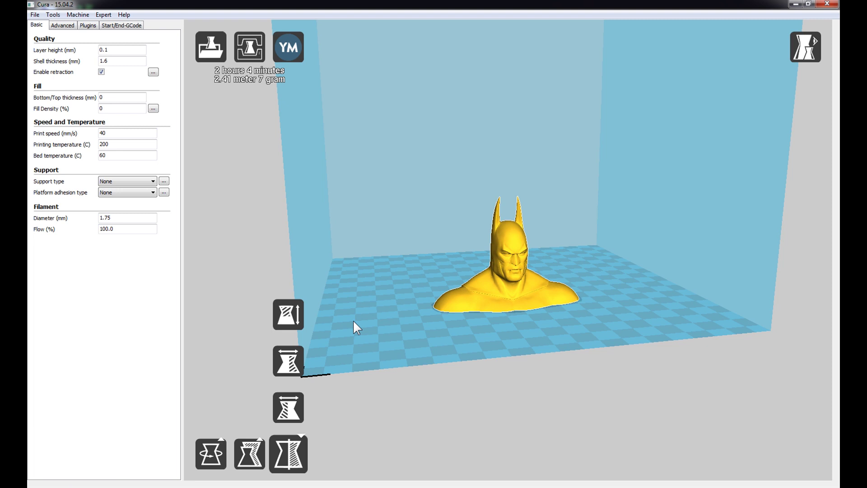
left_click(291, 321)
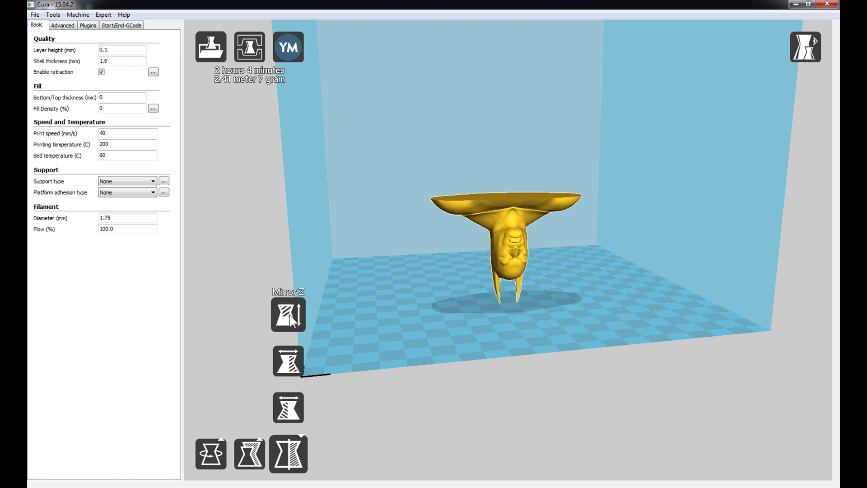
left_click(292, 321)
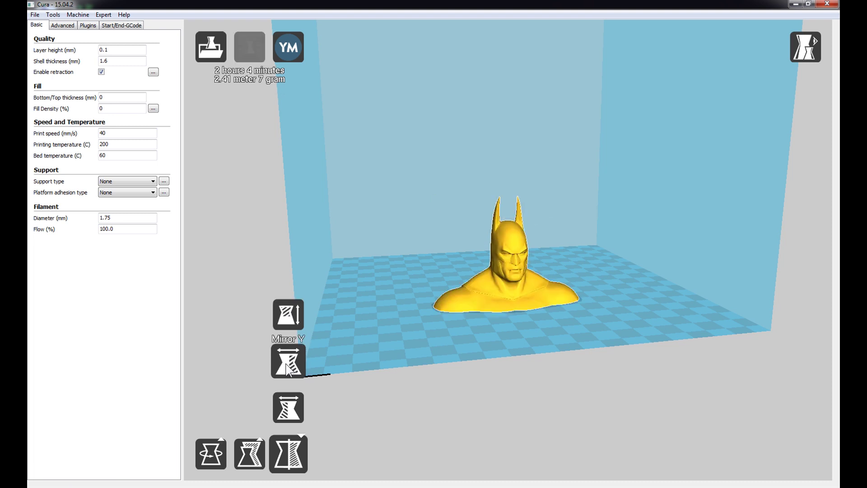
left_click(289, 368)
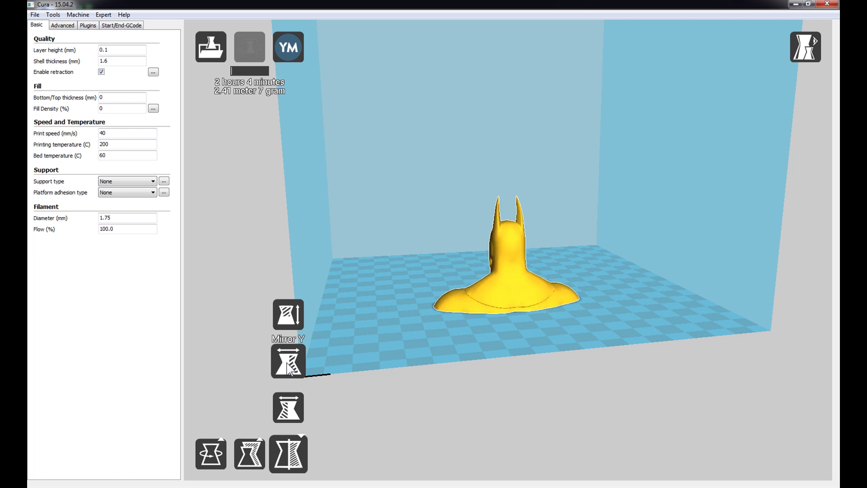
left_click(289, 367)
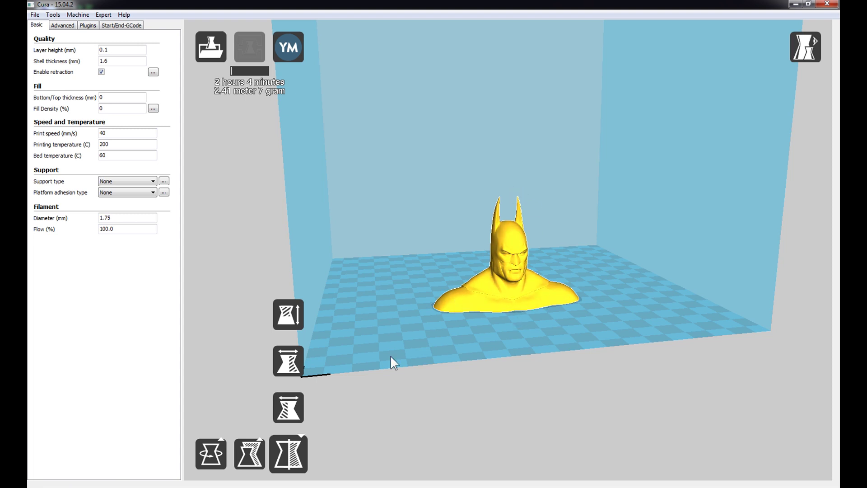
Show the Batman bust in the Layers view mode.
scroll(563, 321, "up", 3)
scroll(574, 329, "down", 3)
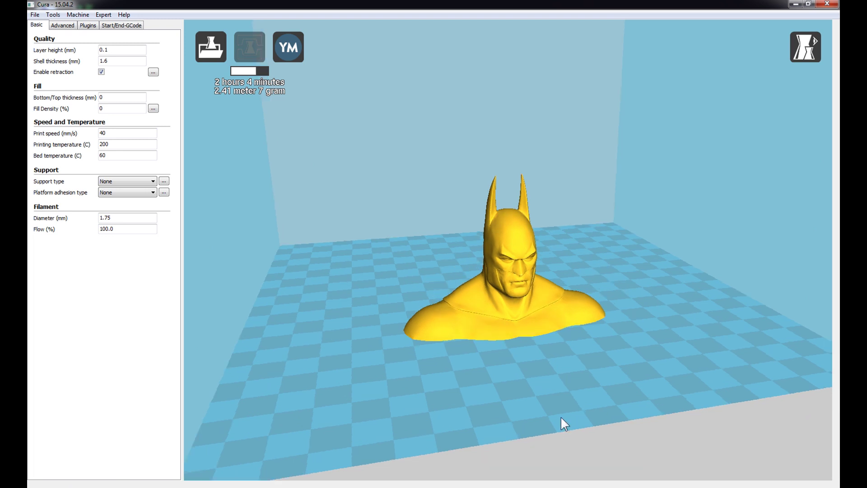
left_click(809, 46)
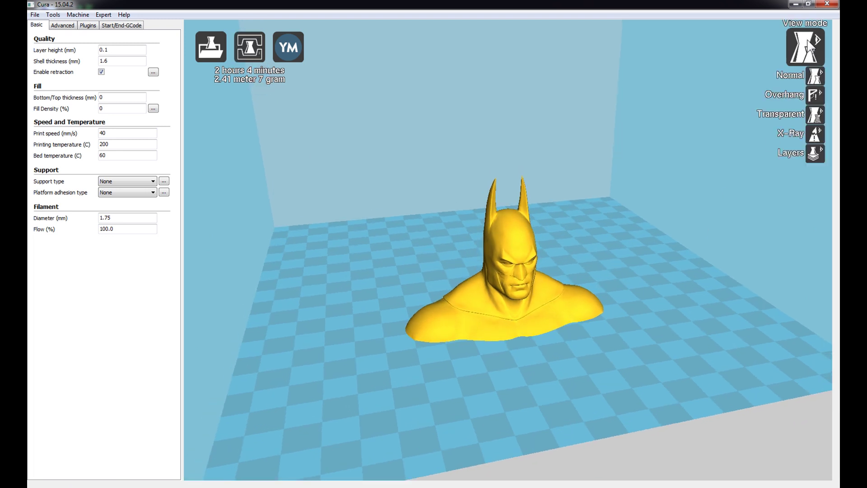
left_click(815, 153)
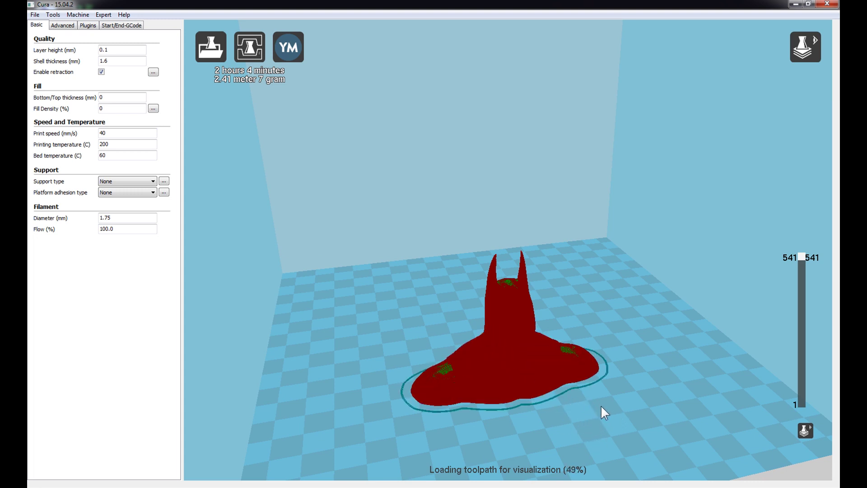
Lower the displayed layers to 63 and slightly below, and examine the bust's sliced outer walls and hollow interior from above.
right_click_drag(660, 431, 635, 419)
left_click_drag(806, 263, 803, 388)
scroll(524, 211, "up", 5)
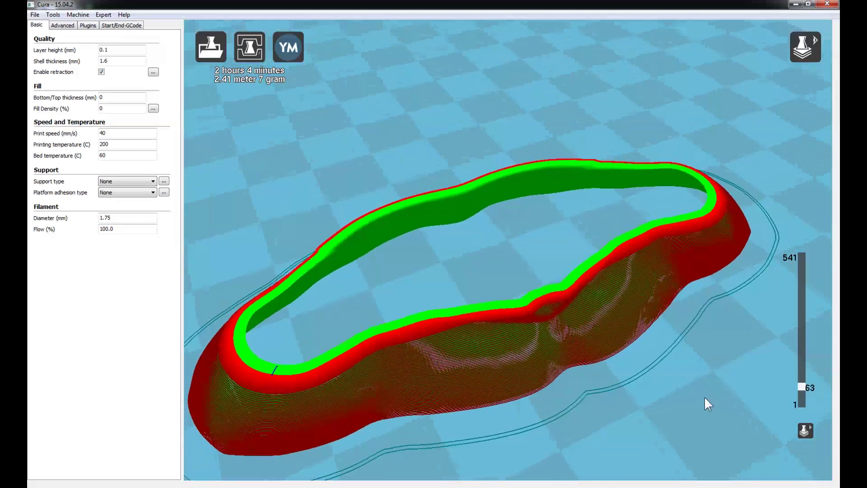
right_click_drag(705, 397, 709, 389)
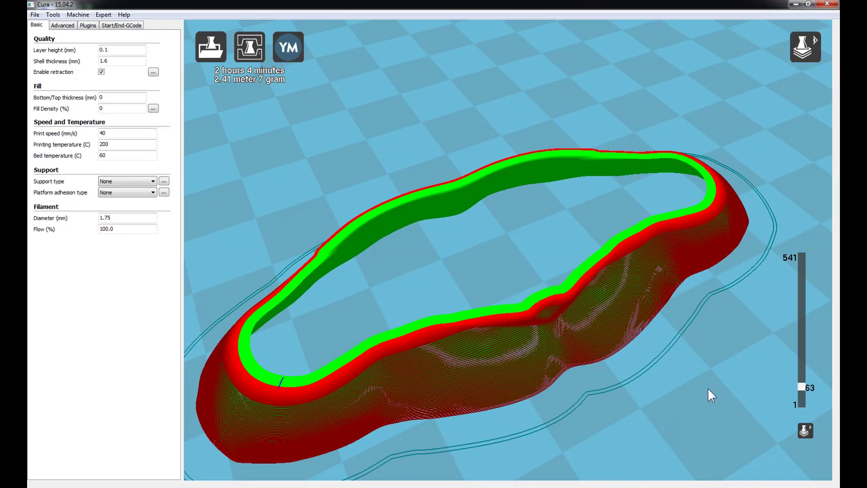
mouse_move(802, 386)
left_mouse_down()
mouse_move(804, 403)
mouse_move(802, 393)
left_mouse_up()
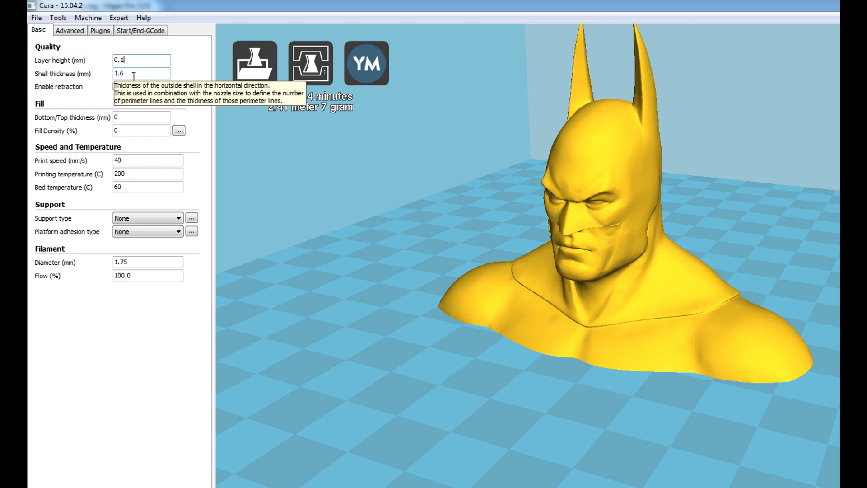
Try a bottom/top thickness of 0.4 mm and set it back to 0.
key("Tab")
left_click(134, 74)
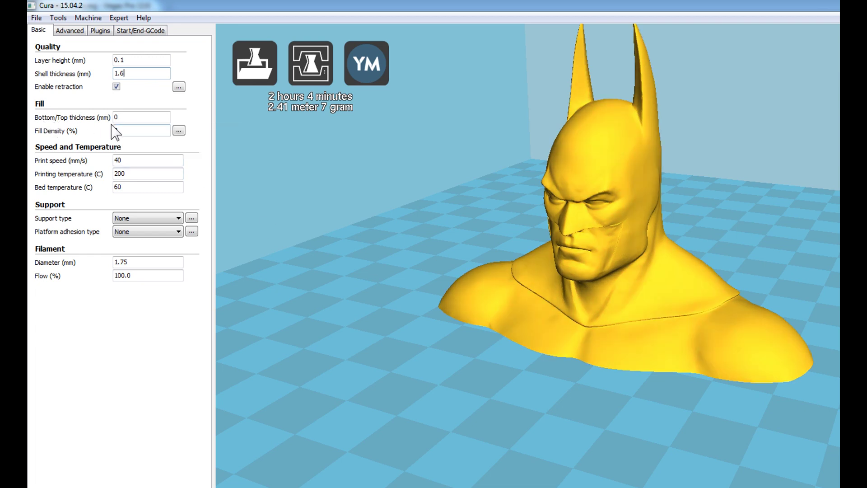
mouse_move(675, 474)
right_mouse_down()
mouse_move(687, 441)
mouse_move(682, 470)
right_mouse_up()
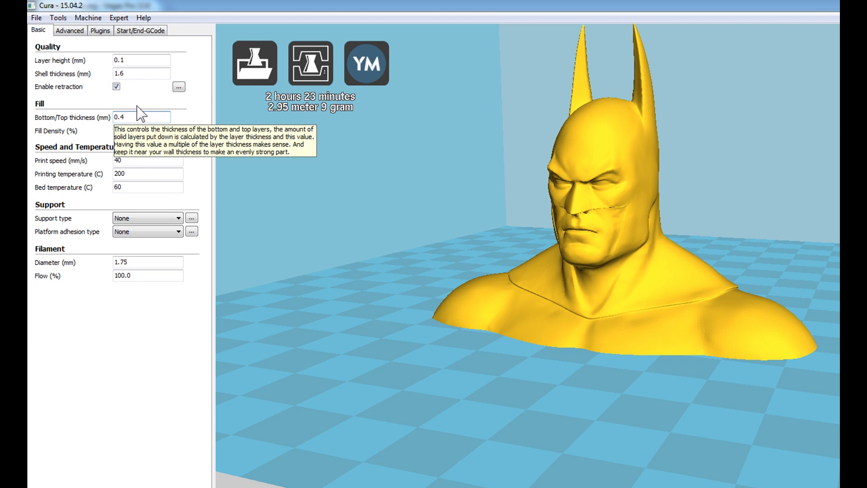
left_click(131, 61)
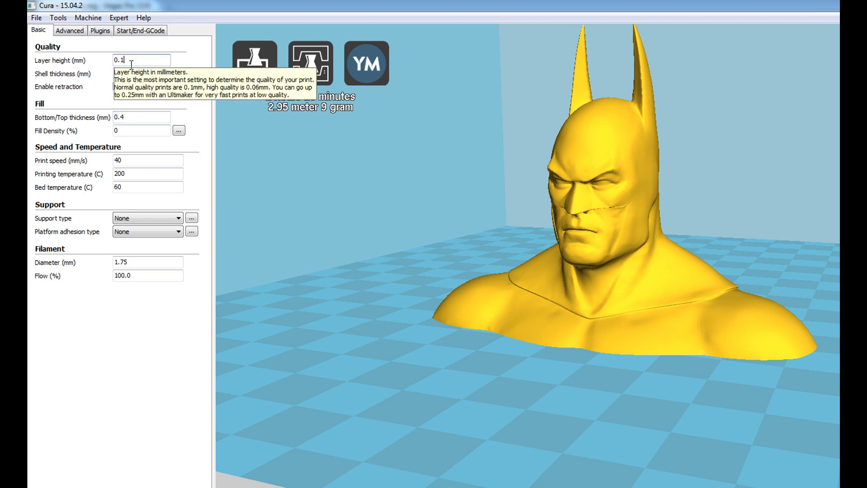
left_click(132, 115)
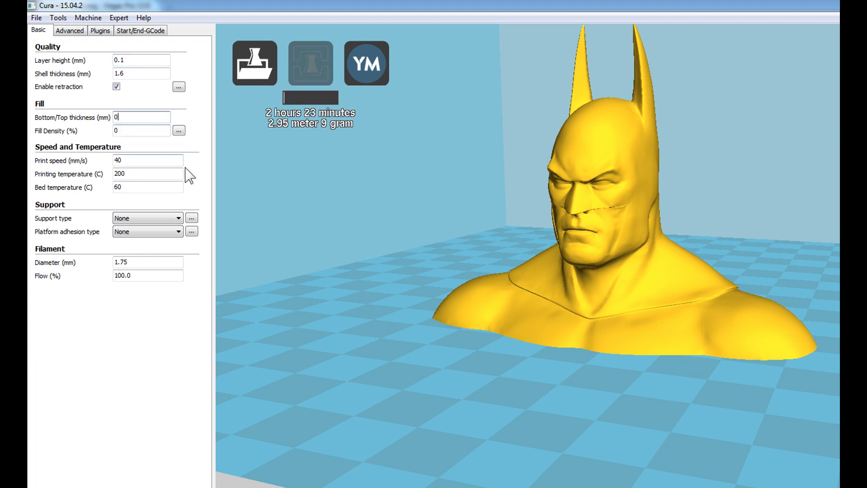
Try a fill density of 25%, check the estimated print time and material, and set the density back to 0.
left_click(134, 130)
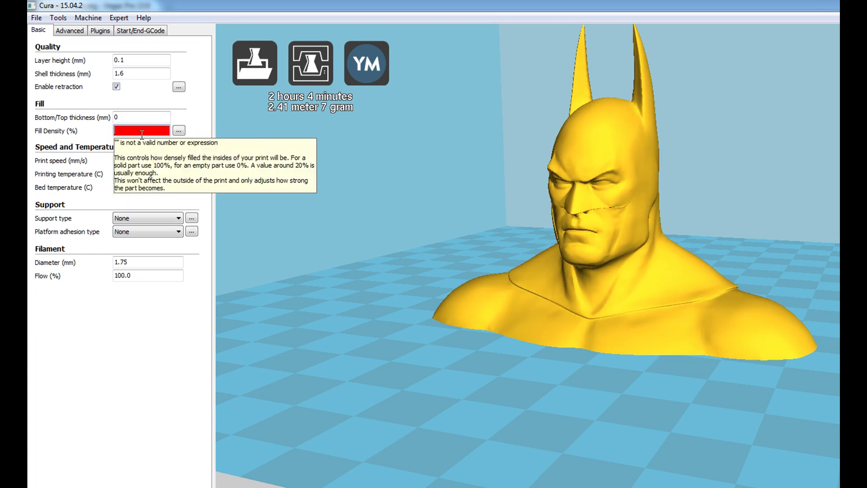
type("5")
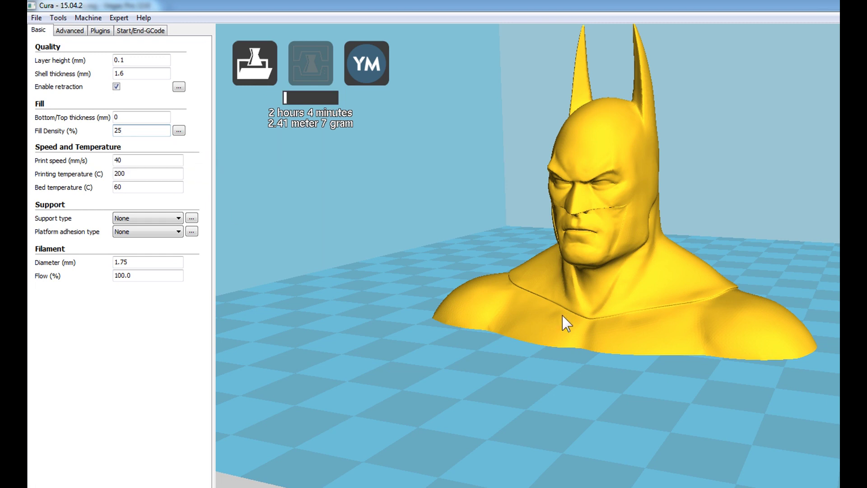
right_click_drag(392, 334, 361, 271)
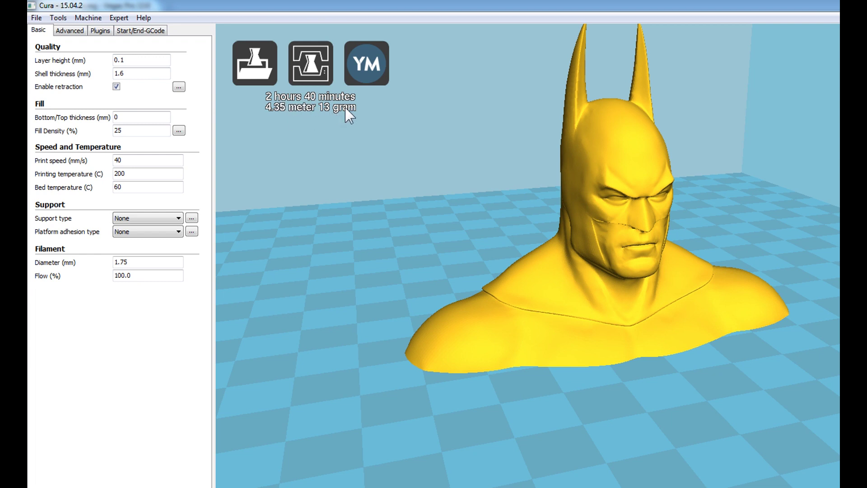
right_click_drag(318, 114, 804, 405)
left_click(122, 132)
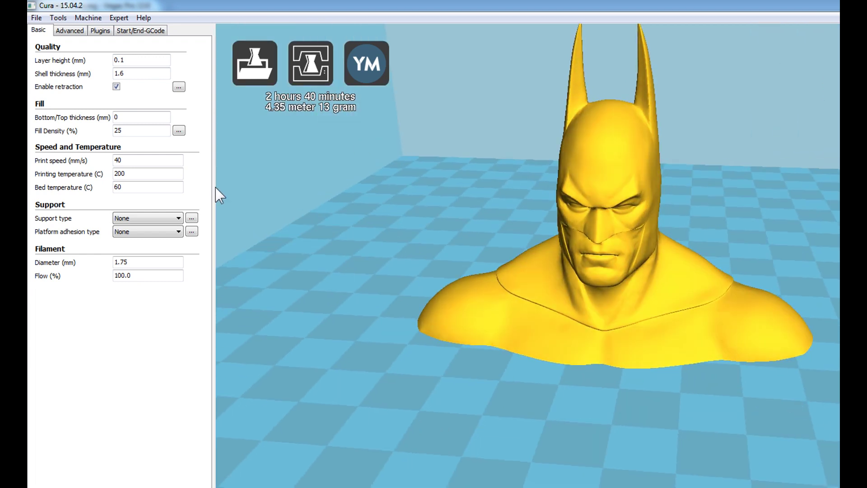
double_click(123, 132)
type("0")
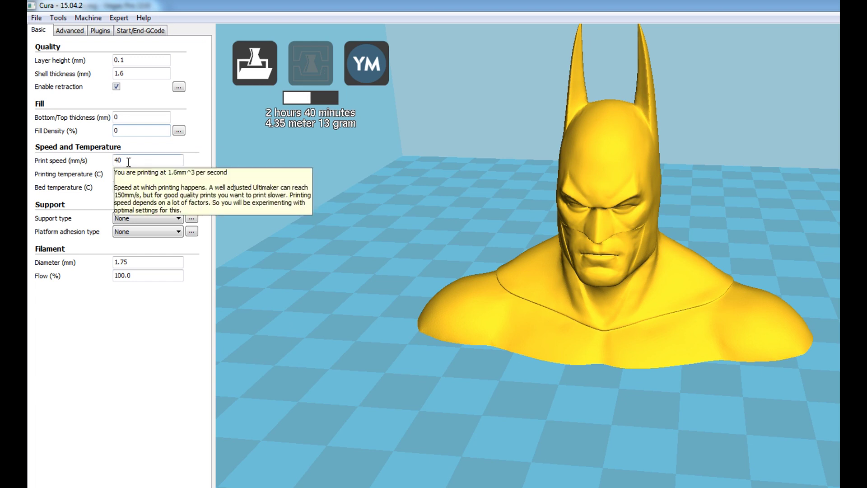
Set the print speed to 30 mm/s.
left_click(143, 161)
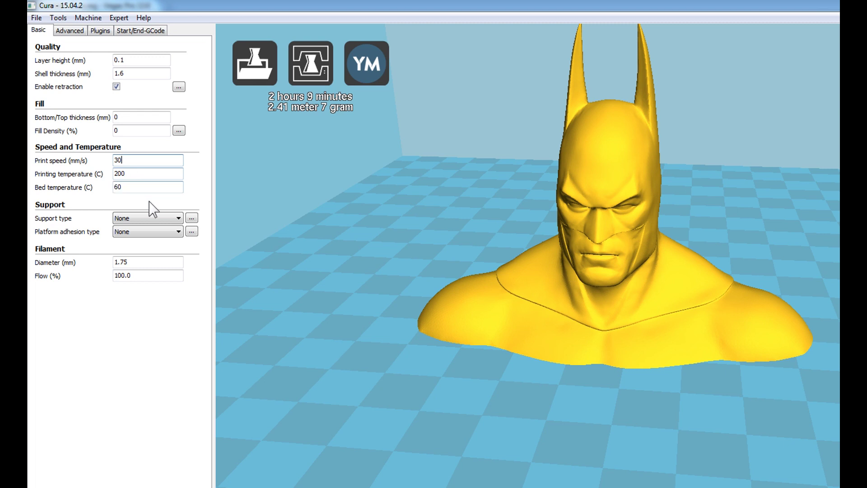
mouse_move(136, 188)
left_click(137, 188)
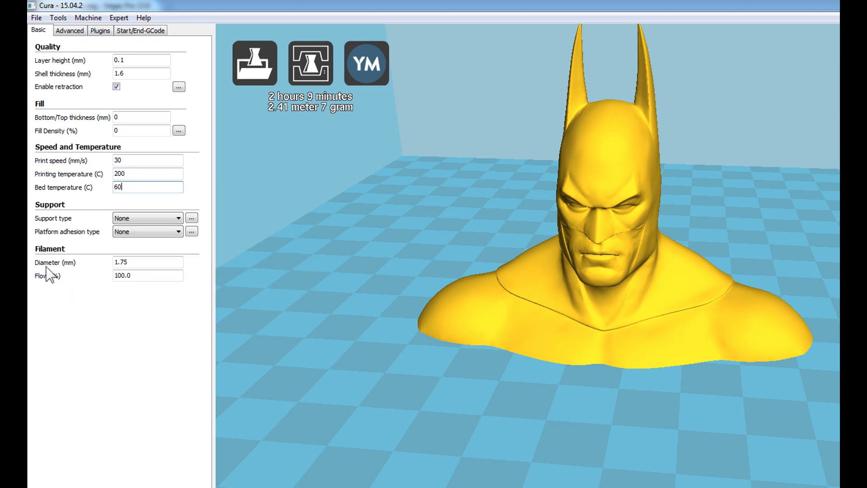
Review the filament diameter and flow percentage settings.
left_click(151, 261)
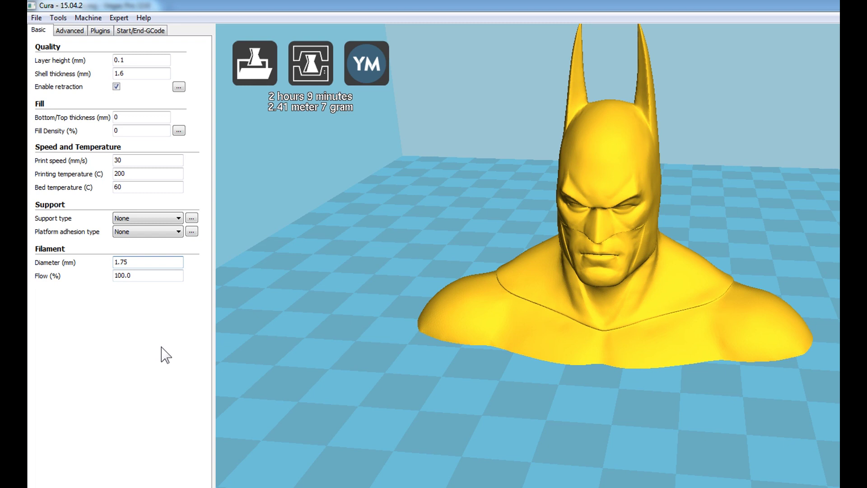
mouse_move(39, 279)
key("Tab")
left_click(144, 276)
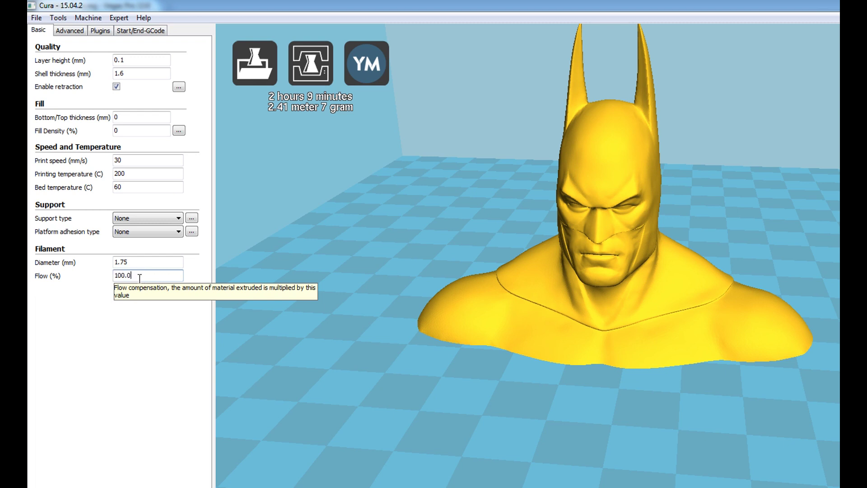
left_click_drag(141, 275, 114, 275)
left_click(143, 277)
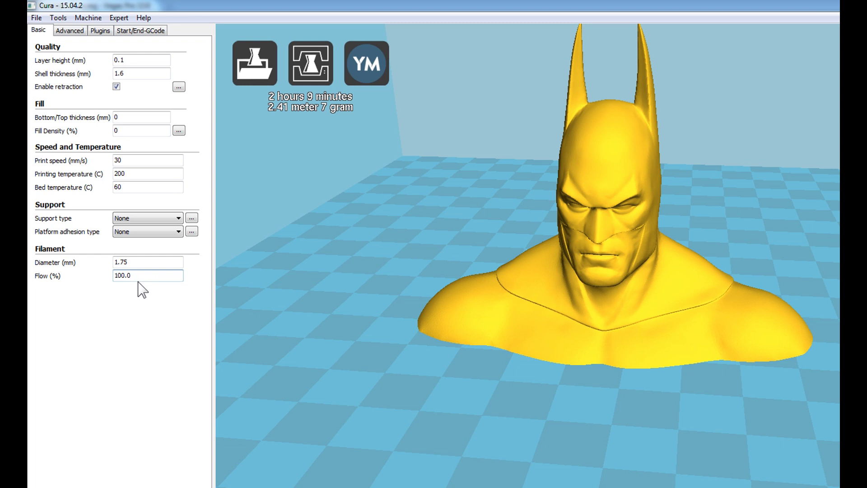
double_click(138, 276)
left_click(136, 277)
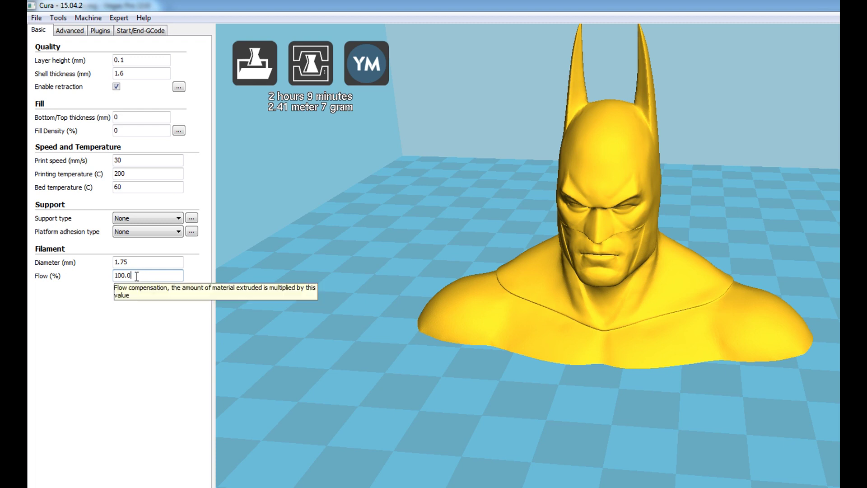
Review the advanced settings for retraction speed, retraction distance and initial layer thickness.
left_click(70, 31)
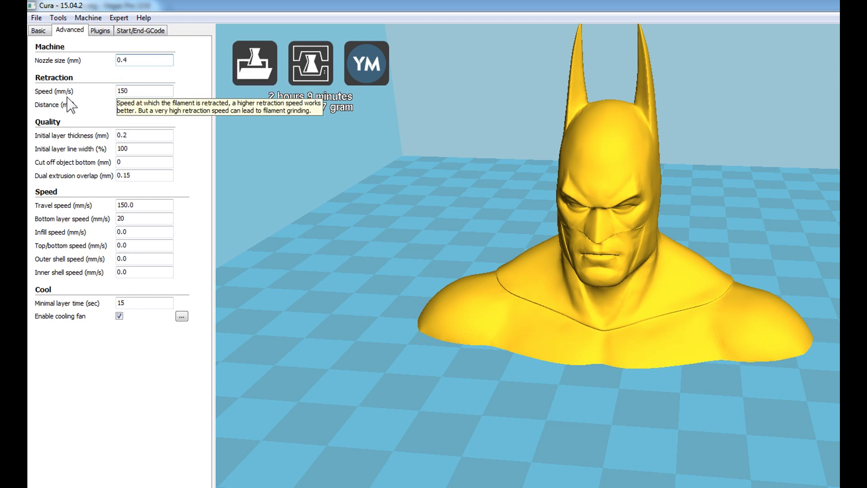
left_click(143, 91)
left_click_drag(140, 93, 113, 92)
left_click(148, 93)
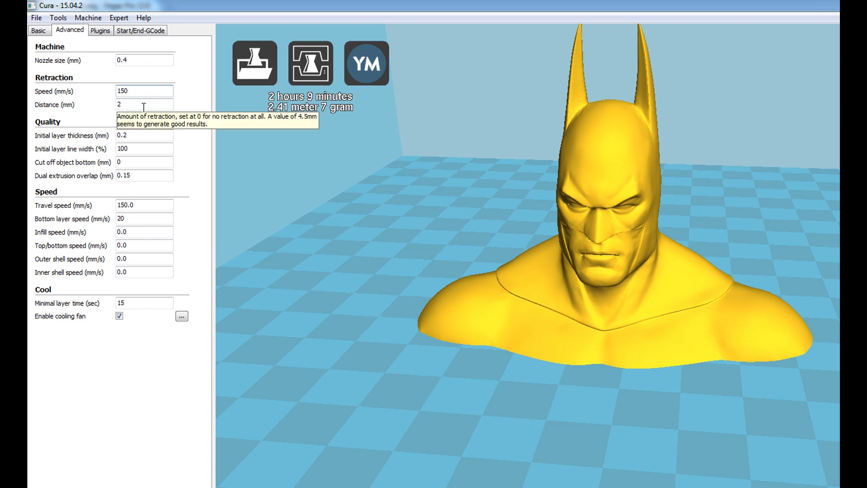
double_click(146, 105)
key("shift+Tab")
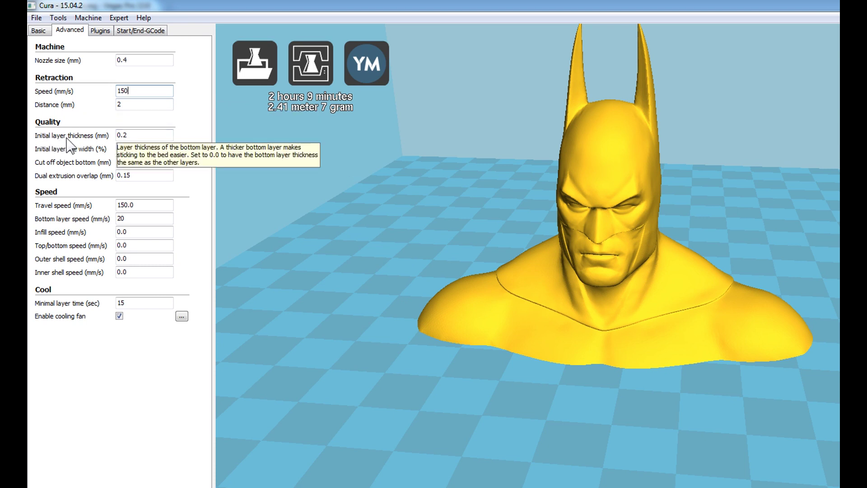
left_click(136, 135)
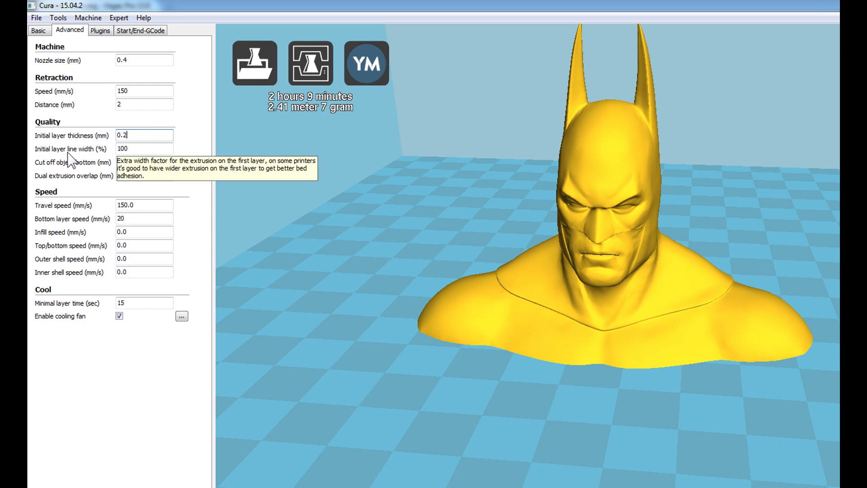
Review the initial layer line width setting.
left_click(127, 151)
double_click(126, 153)
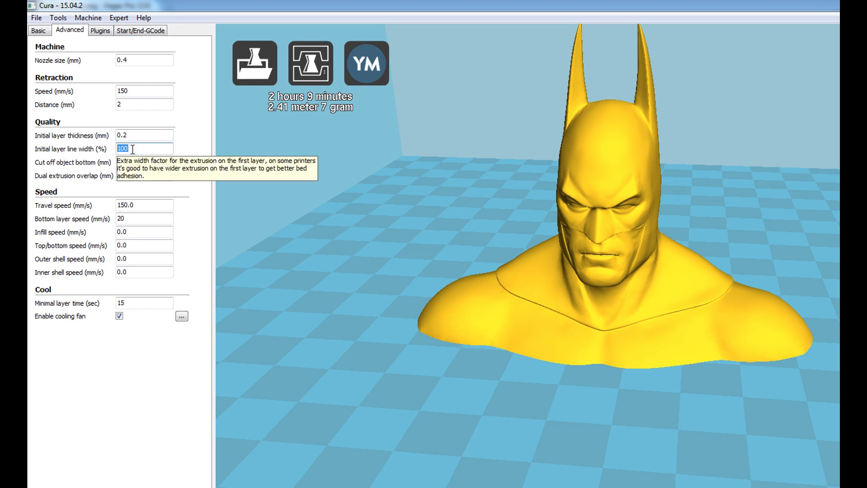
left_click(133, 149)
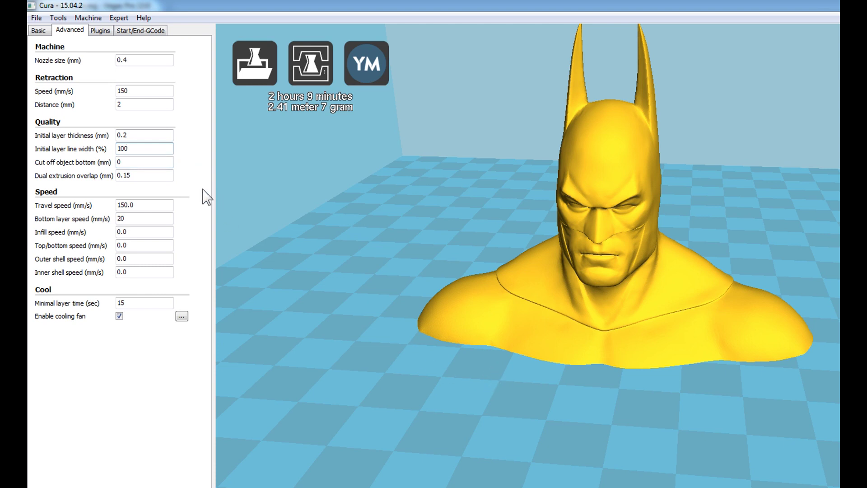
Try cutting 10 mm off the bottom of the bust and set the cut-off back to 0.
mouse_move(52, 172)
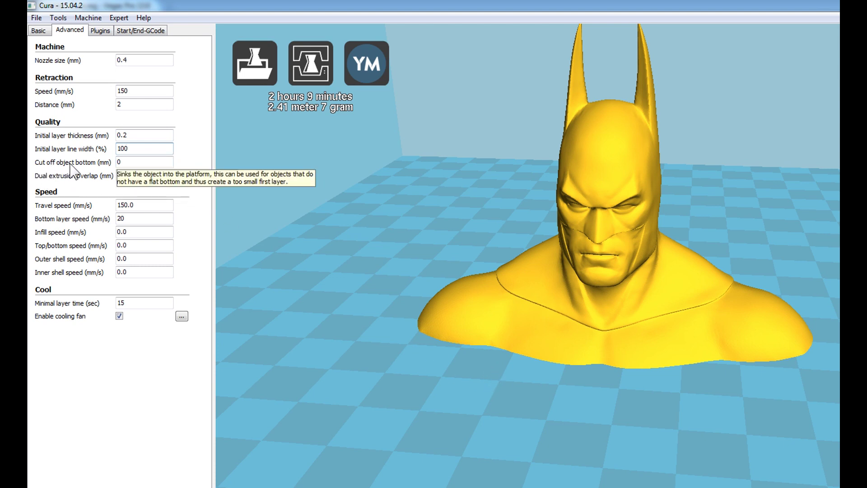
left_click(131, 162)
right_click_drag(660, 416, 609, 313)
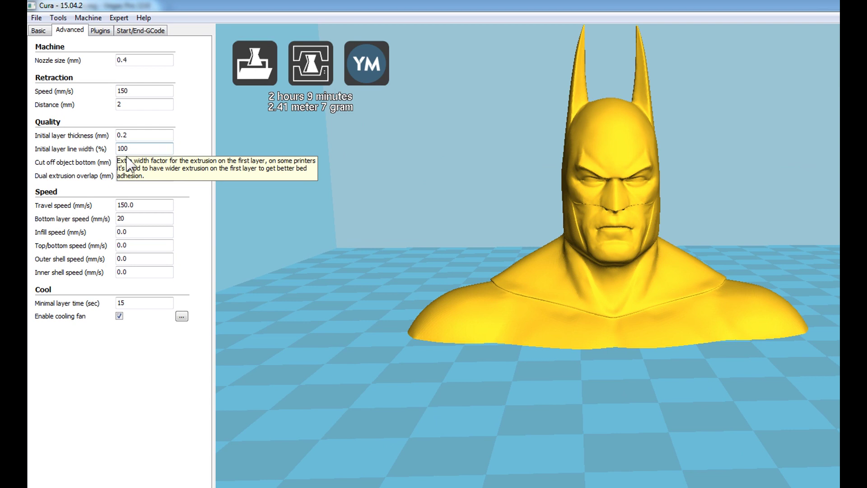
double_click(122, 162)
type("10")
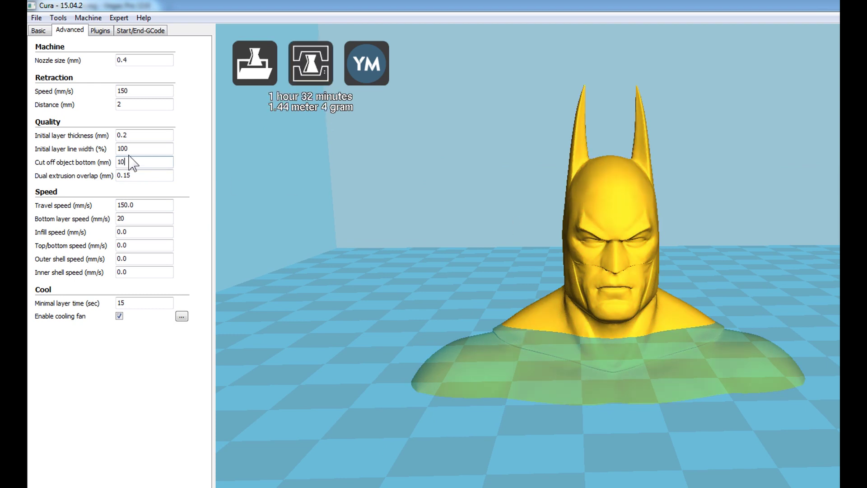
left_click_drag(124, 163, 106, 168)
type("0")
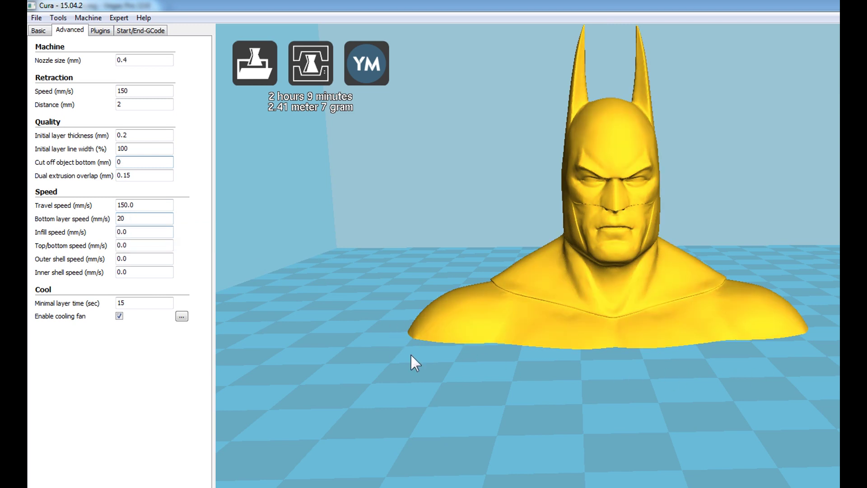
Review the bottom layer speed and infill speed, and compare them with the basic print speed setting.
left_click(131, 220)
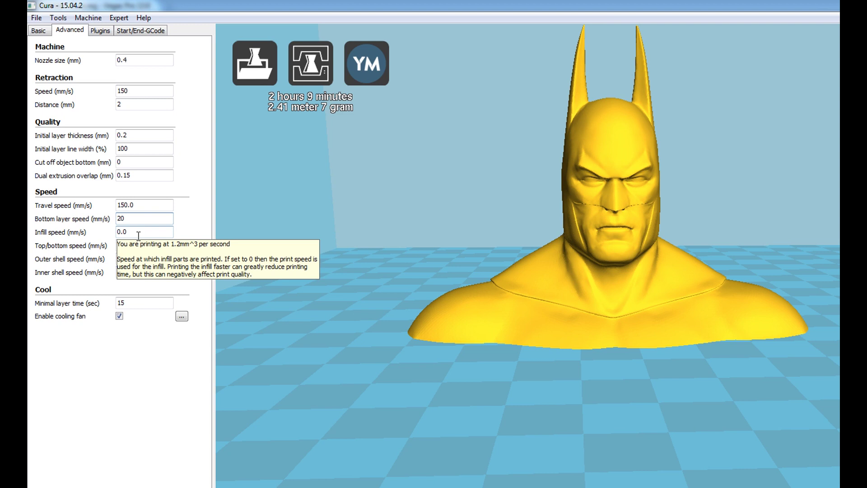
left_click(39, 31)
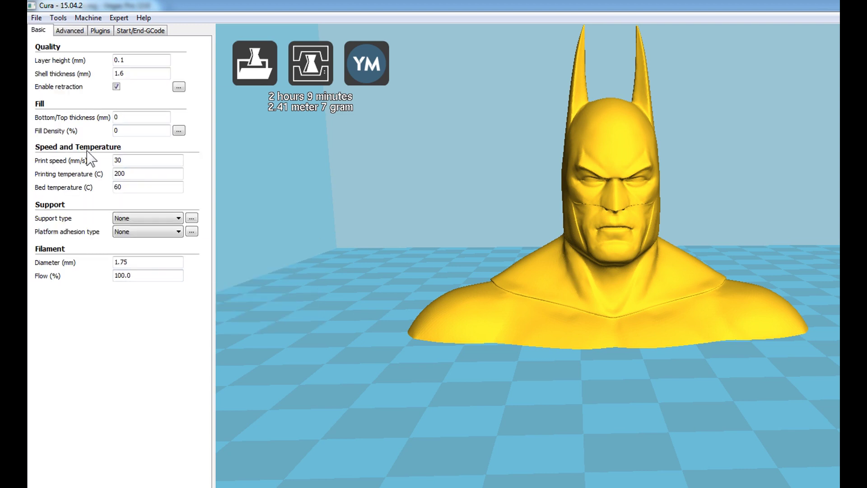
left_click(131, 161)
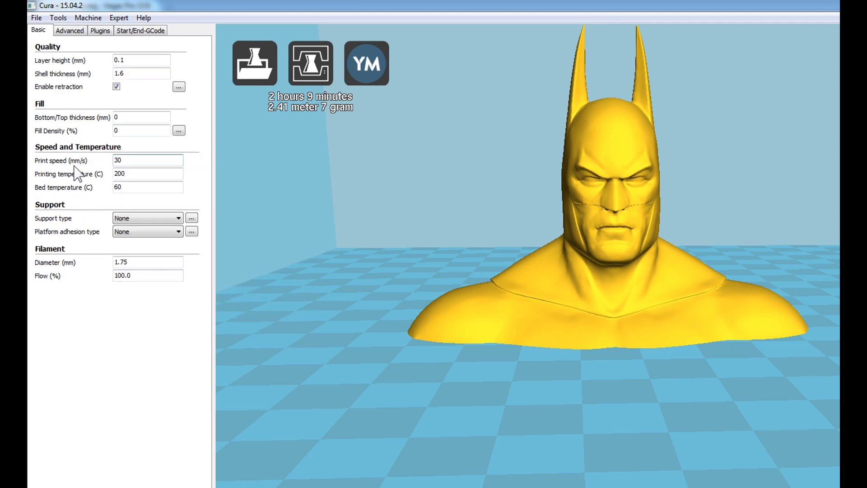
Review the advanced cooling options for the minimal layer time and the cooling fan.
left_click(70, 30)
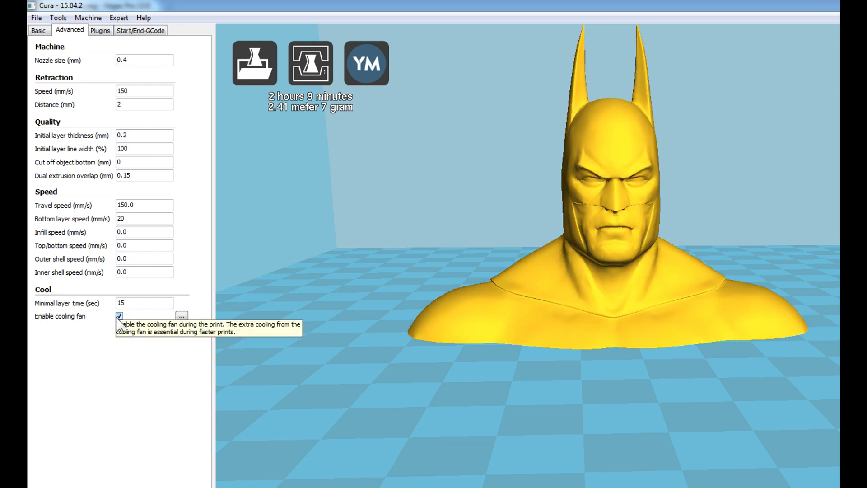
left_click(143, 304)
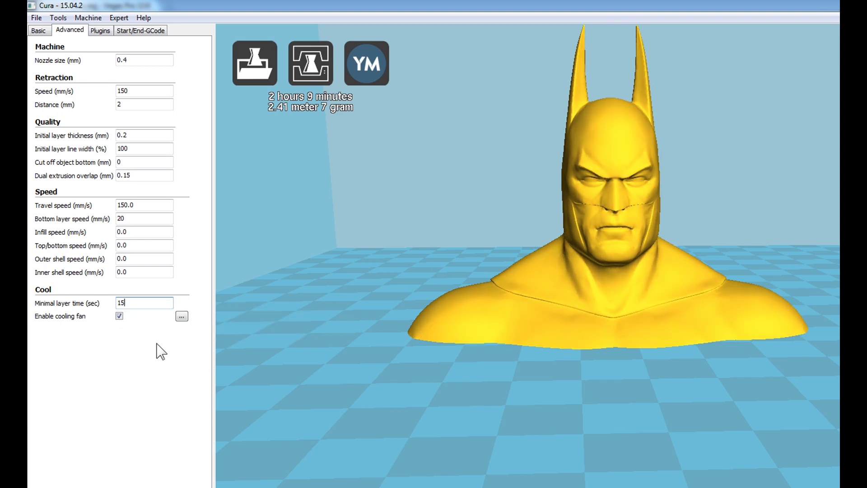
left_click(148, 304)
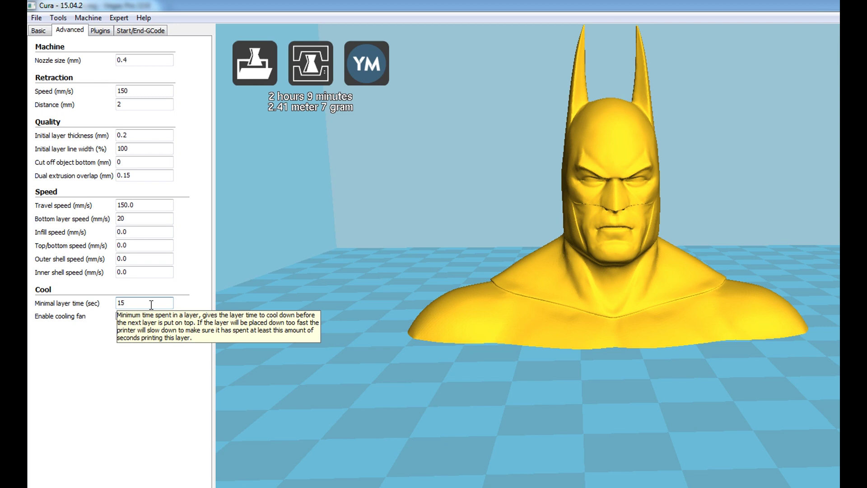
left_click(127, 302)
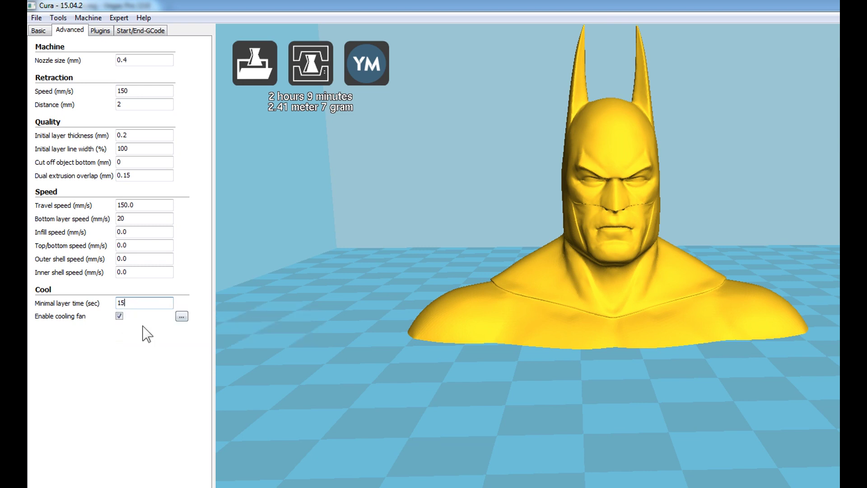
Examine the expert cooling settings, comparing the minimum speed with the minimal layer time, and close the configuration.
left_click(181, 316)
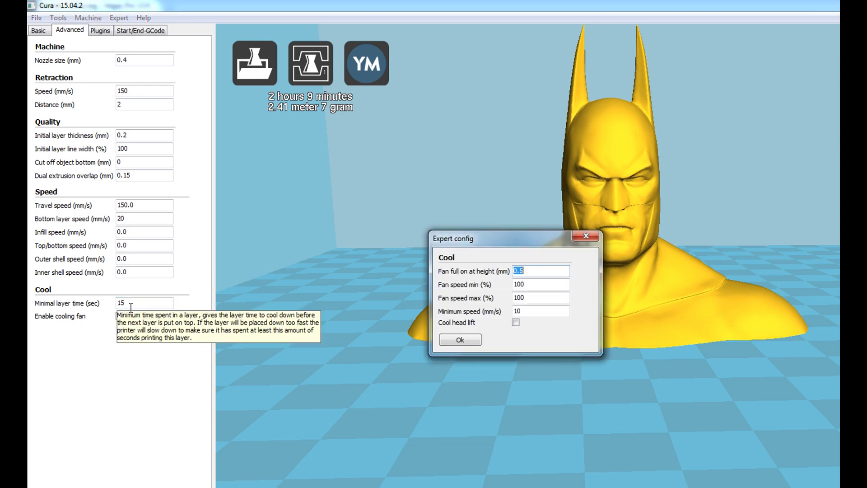
left_click_drag(496, 232, 281, 226)
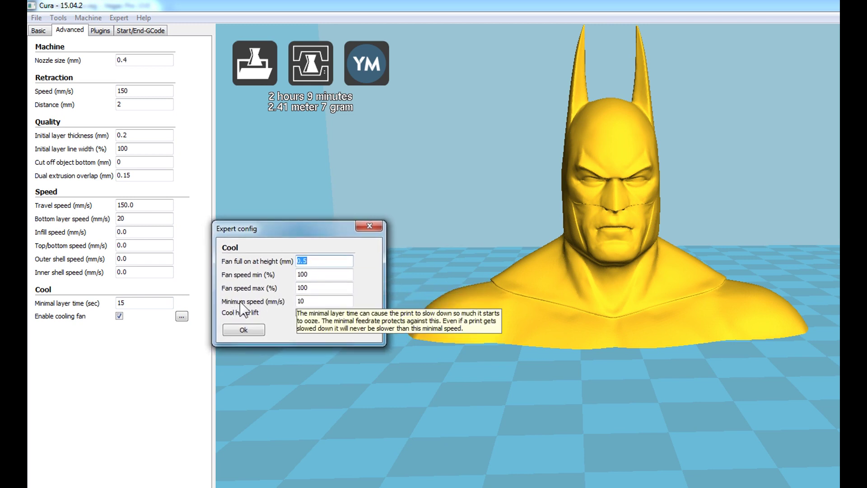
left_click(324, 303)
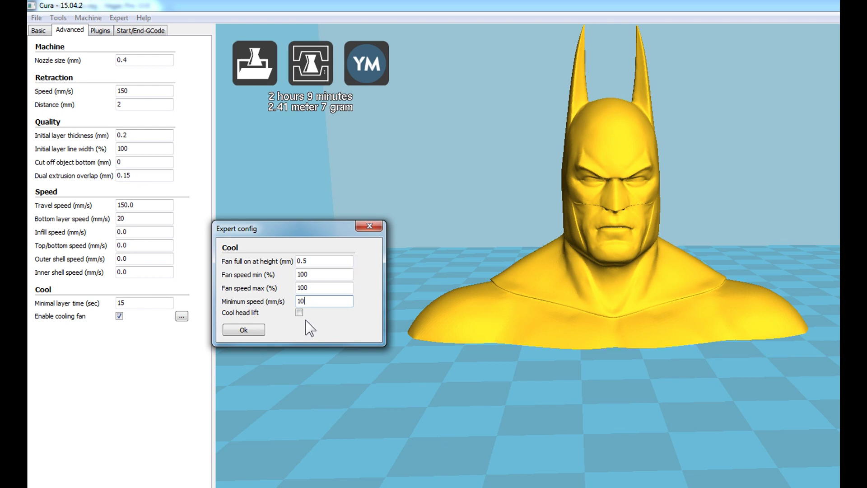
double_click(113, 304)
left_click(130, 304)
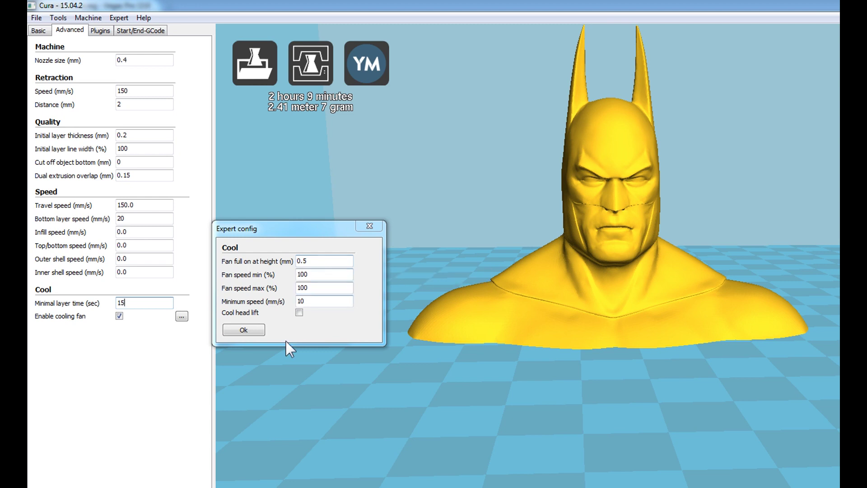
left_click(256, 332)
Save the sliced bust's toolpath as batmanbust.gcode in the Batman folder.
right_click_drag(430, 414, 434, 370)
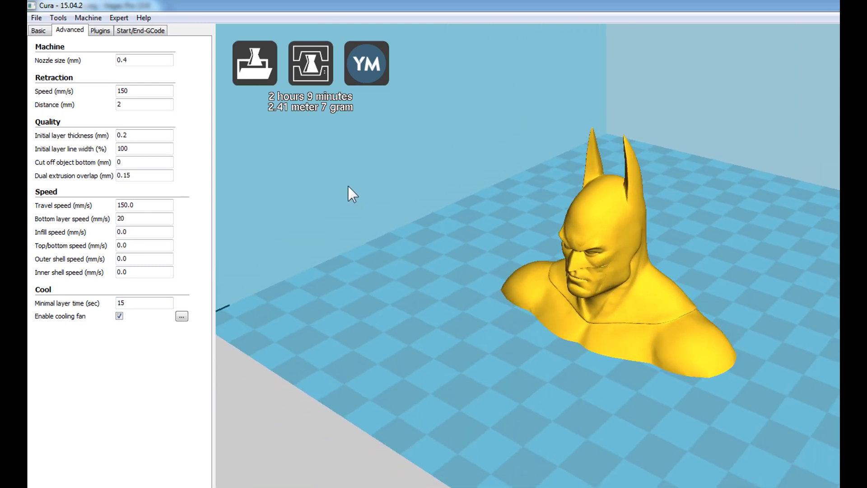
left_click(37, 18)
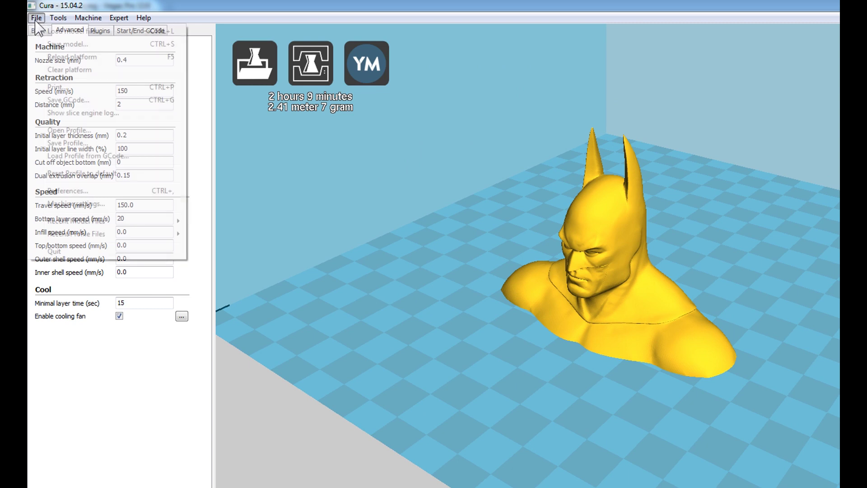
left_click(88, 101)
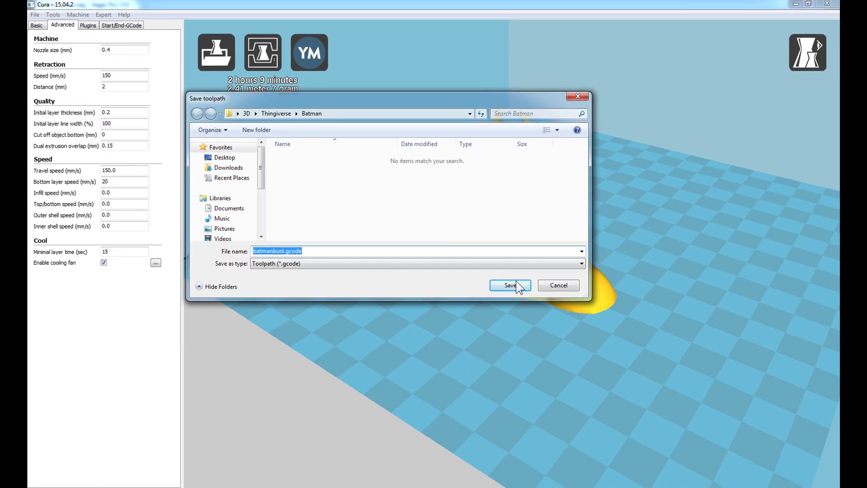
left_click(510, 285)
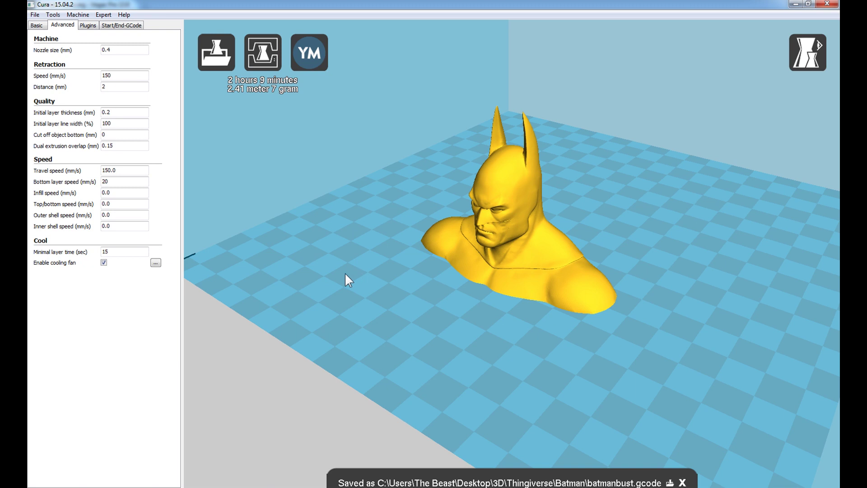
Open the USB printing control window and try its manual movement controls for the Y, X and Z axes.
left_click(265, 57)
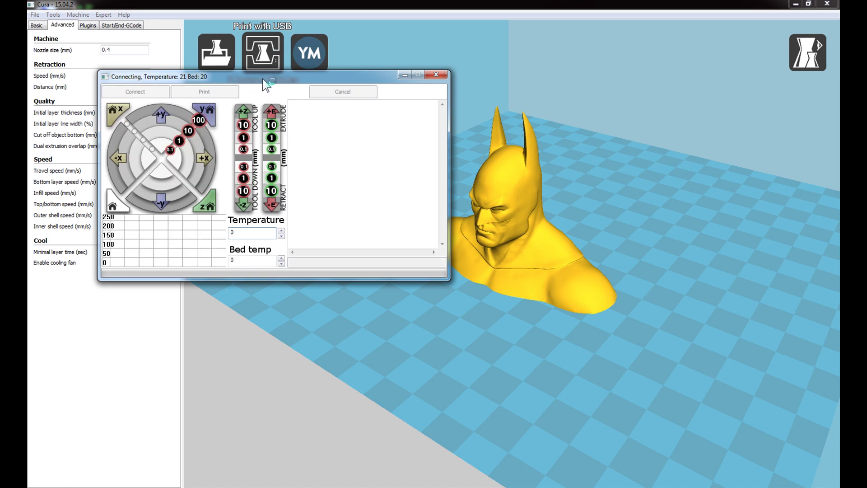
left_click_drag(262, 79, 350, 117)
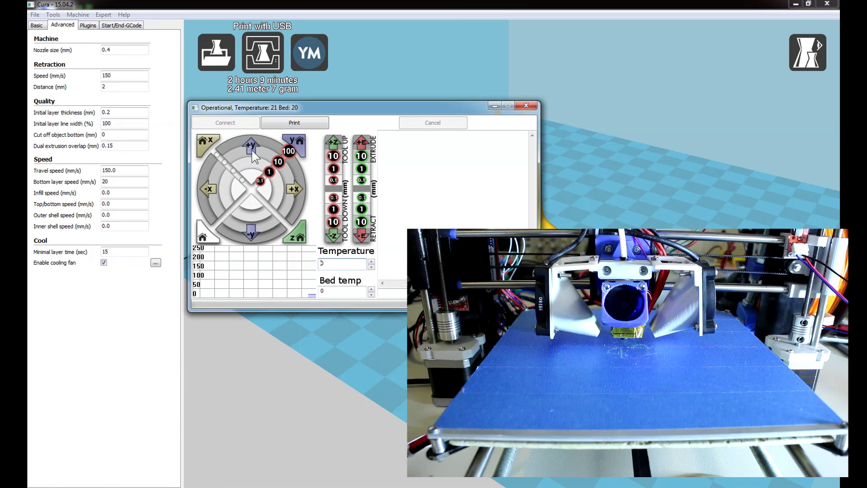
left_click(251, 150)
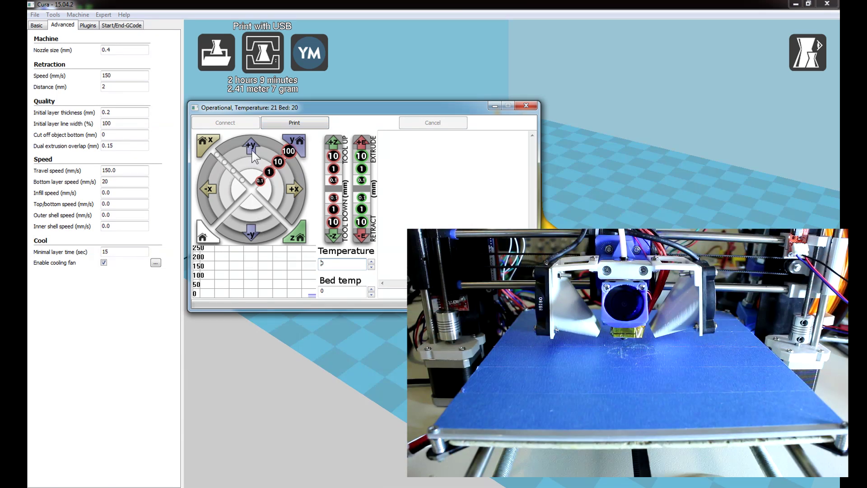
left_click(252, 226)
left_click(215, 188)
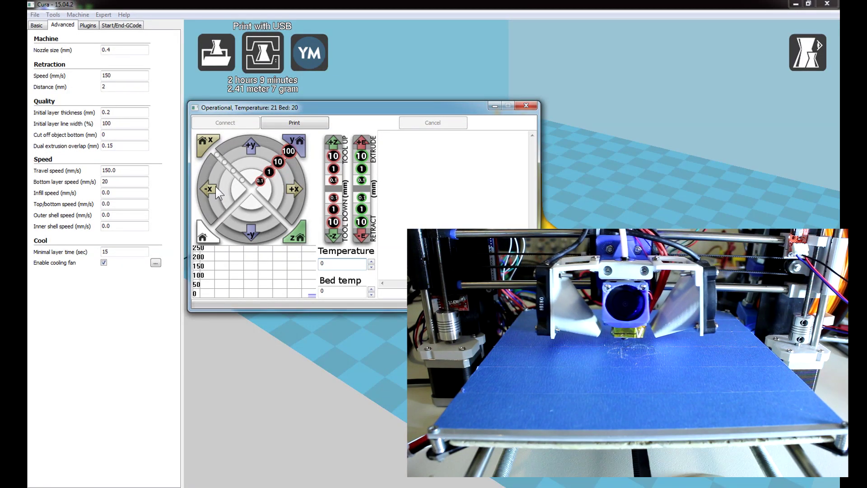
left_click(332, 170)
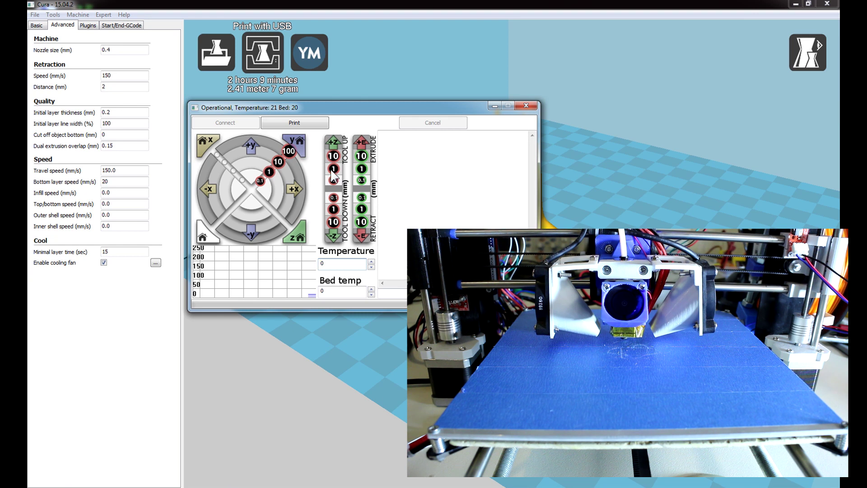